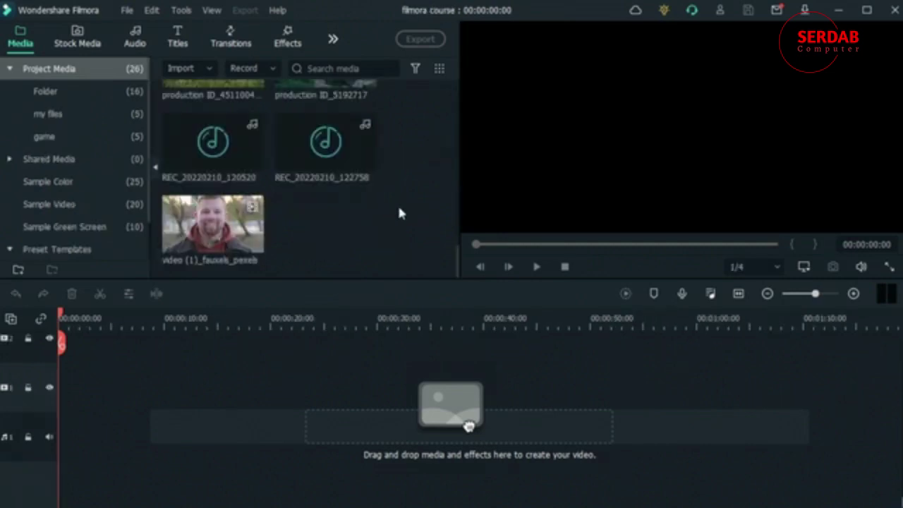
Step: Add the drone beach clip from the Folder media to the start of video track 1, keeping the project settings of 1920 x 1080 25fps
{"action": "scroll", "coordinate": [397, 203], "scroll_direction": "down", "scroll_amount": 3}
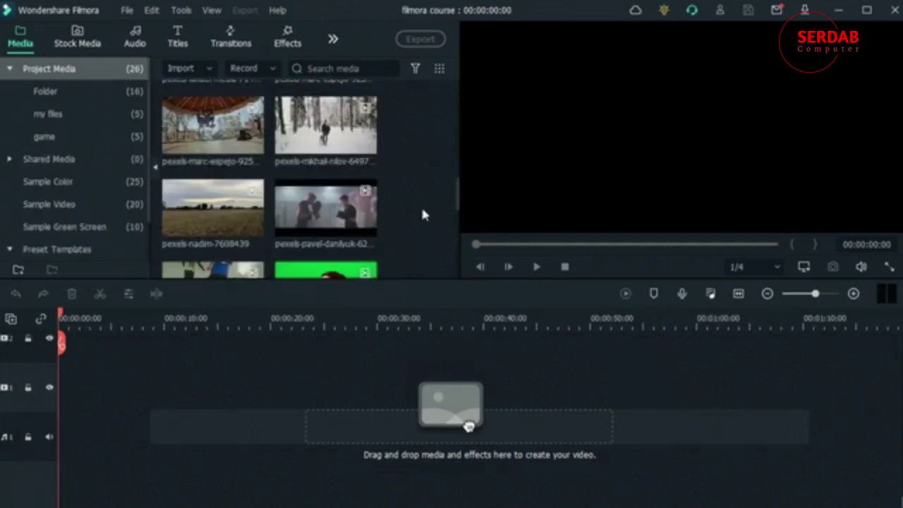
{"action": "left_click", "coordinate": [45, 91]}
{"action": "scroll", "coordinate": [268, 176], "scroll_direction": "down", "scroll_amount": 5}
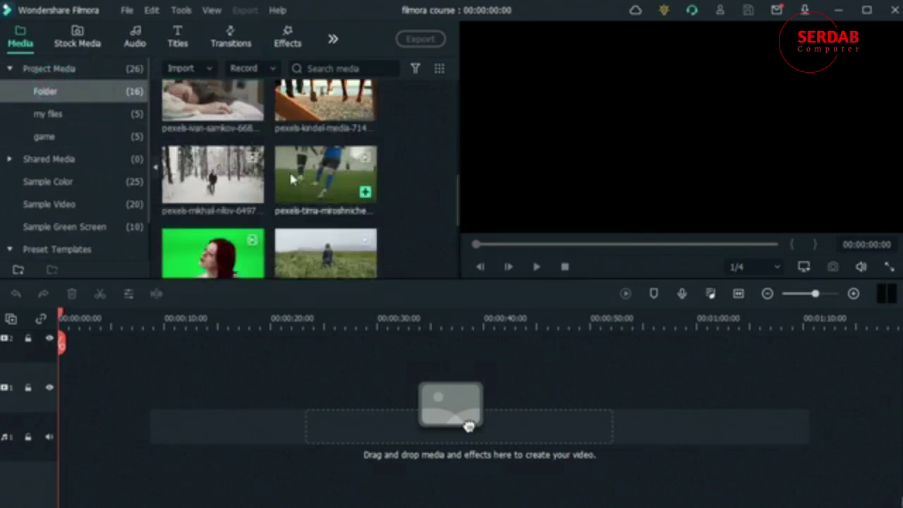
{"action": "left_click_drag", "start_coordinate": [310, 176], "coordinate": [67, 397]}
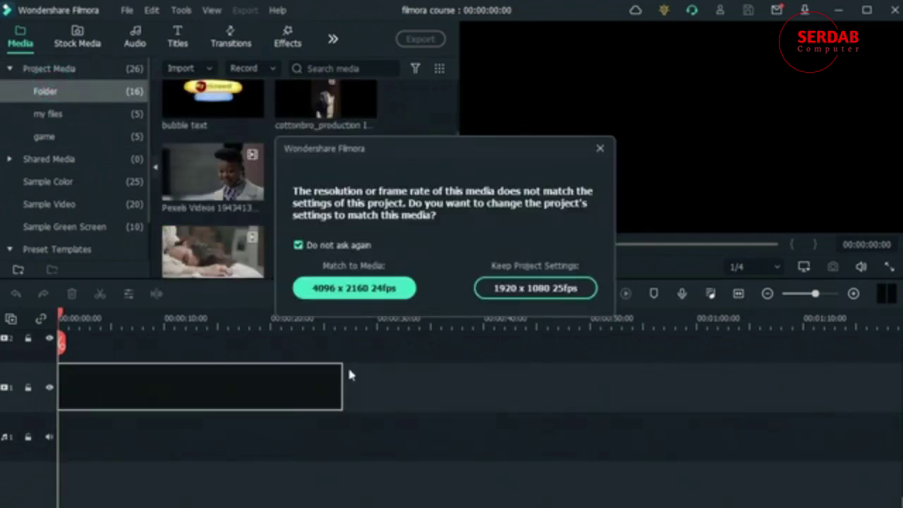
{"action": "left_click", "coordinate": [511, 285]}
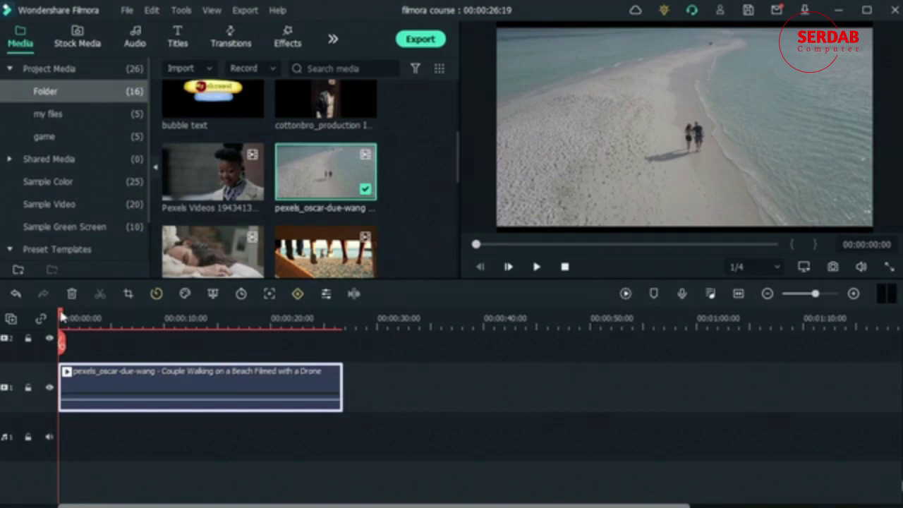
Step: Move the playhead to about 00:00:07:12 and open the manual adjustments of the beach clip's advanced color correction
{"action": "left_click_drag", "start_coordinate": [62, 316], "coordinate": [140, 328]}
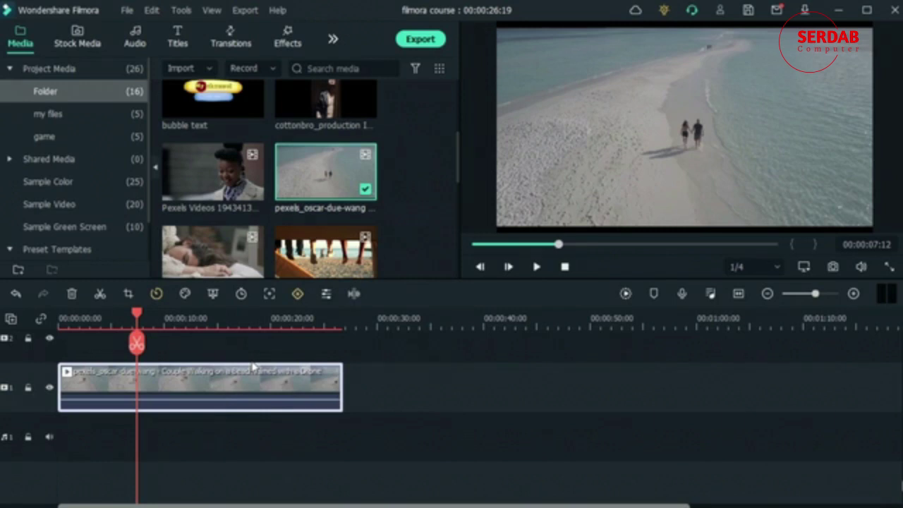
{"action": "left_click", "coordinate": [185, 295]}
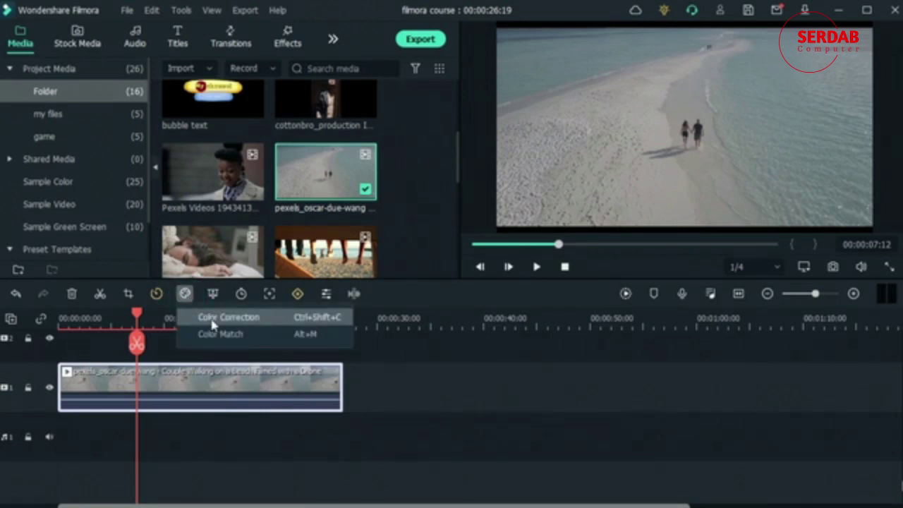
{"action": "left_click", "coordinate": [212, 319]}
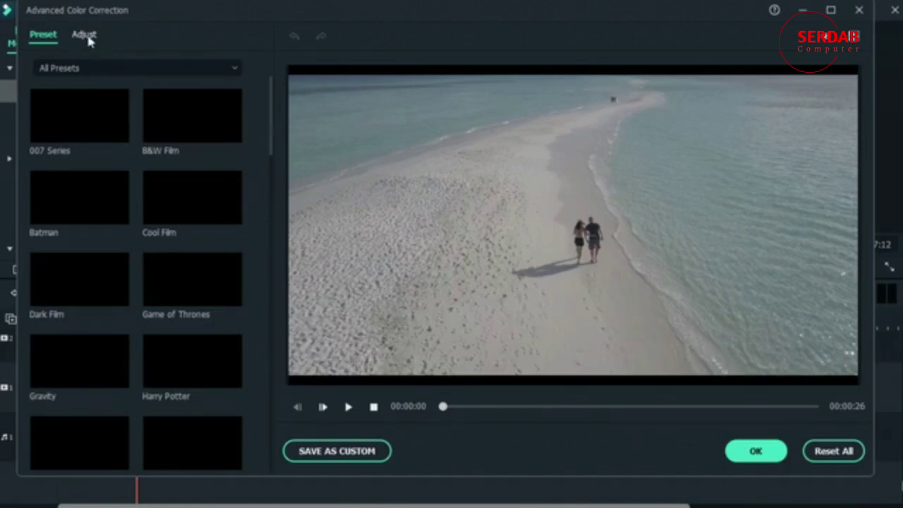
{"action": "left_click", "coordinate": [88, 37]}
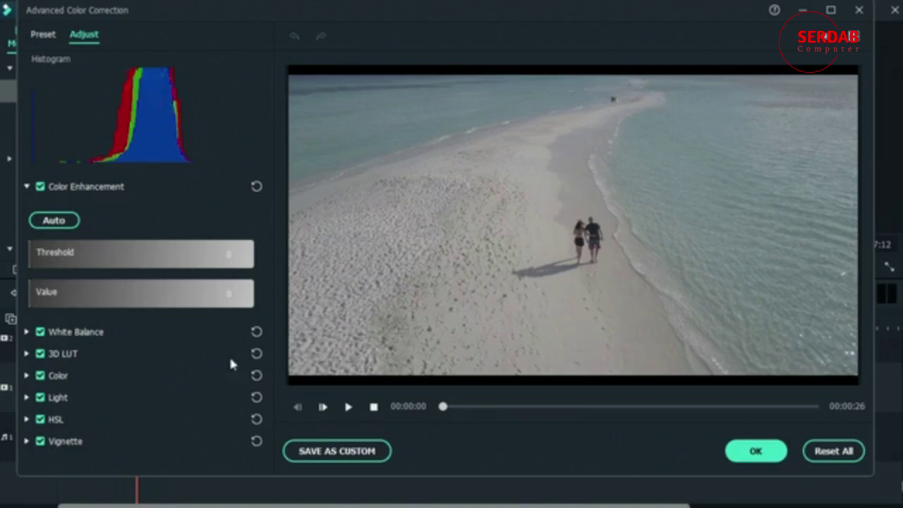
Step: Expand the Color and Light adjustment groups and examine the sliders they offer
{"action": "left_click", "coordinate": [26, 377]}
{"action": "scroll", "coordinate": [27, 381], "scroll_direction": "down", "scroll_amount": 2}
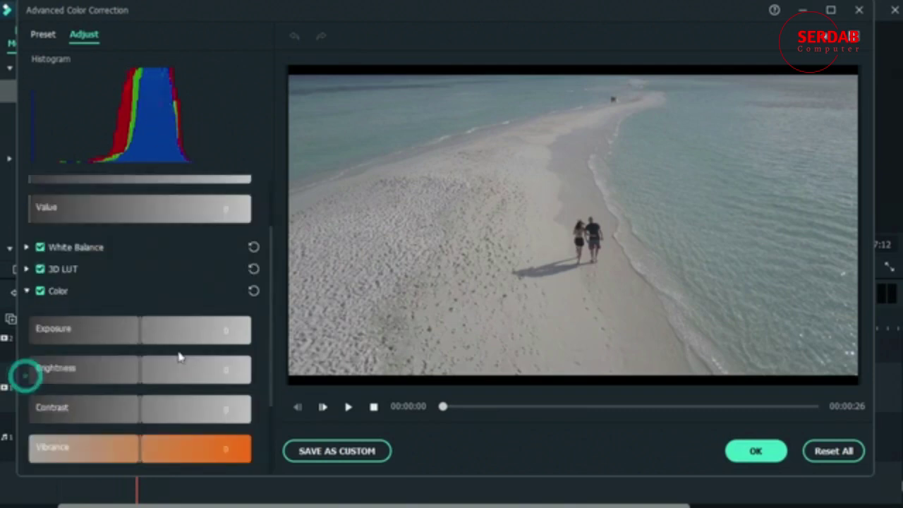
{"action": "scroll", "coordinate": [162, 416], "scroll_direction": "down", "scroll_amount": 2}
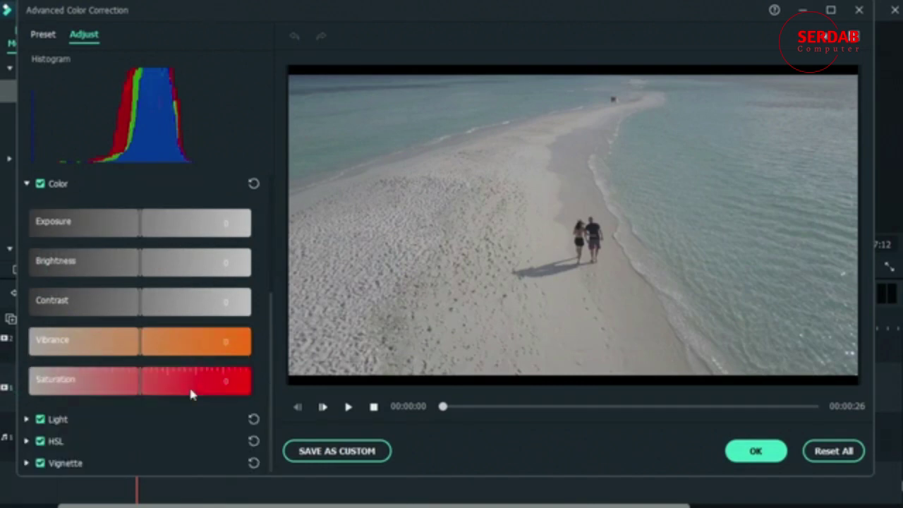
{"action": "left_click", "coordinate": [26, 419]}
{"action": "scroll", "coordinate": [29, 418], "scroll_direction": "down", "scroll_amount": 2}
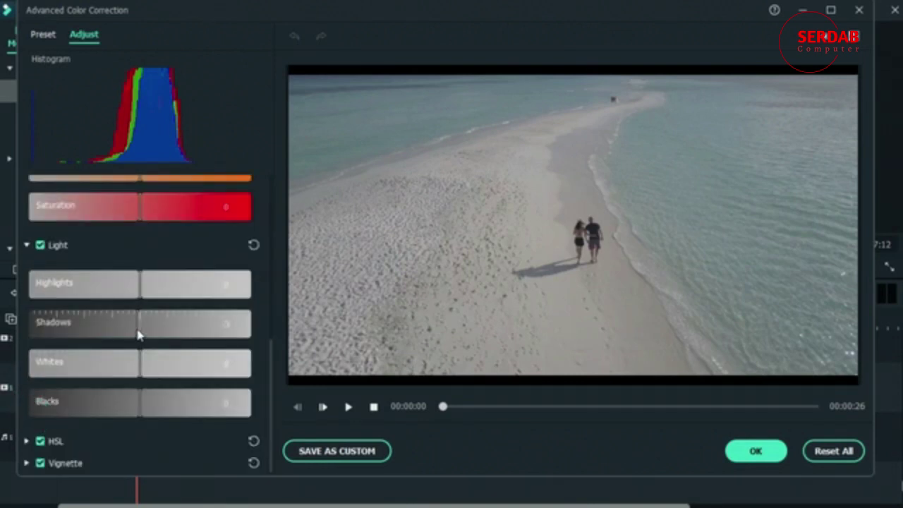
Step: Try lowering the Light group's Shadows to -100, and return the value to neutral
{"action": "left_click_drag", "start_coordinate": [137, 329], "coordinate": [3, 324]}
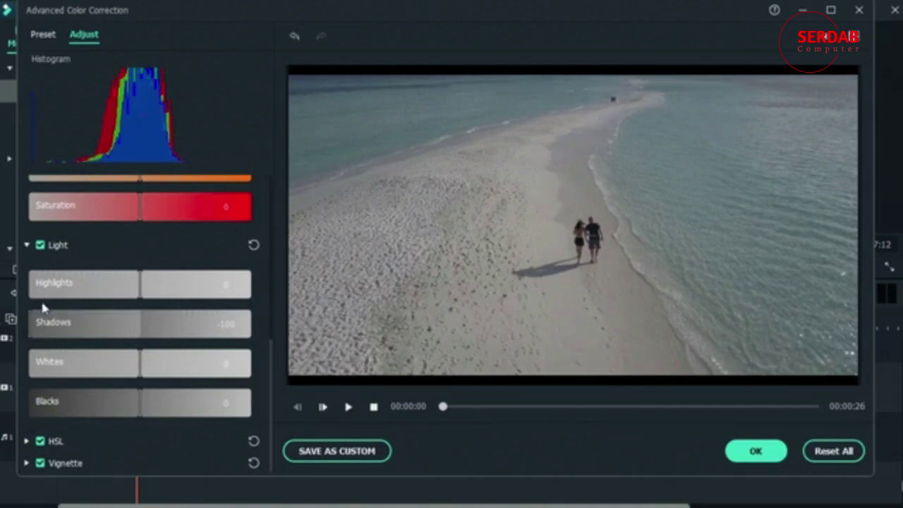
{"action": "left_click_drag", "start_coordinate": [31, 323], "coordinate": [7, 331]}
{"action": "double_click", "coordinate": [129, 329]}
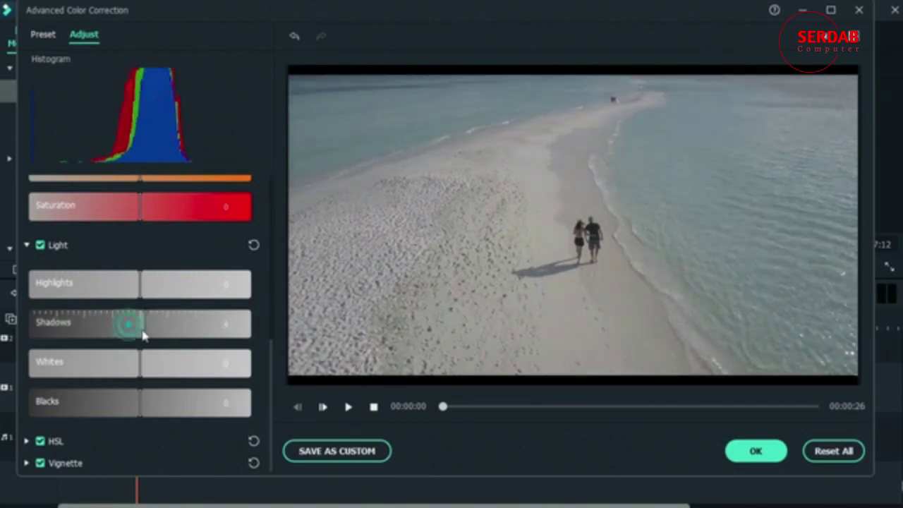
Step: Try raising the Highlights to about 99, reset the Light adjustments, and collapse the expanded adjustment groups
{"action": "left_click_drag", "start_coordinate": [139, 296], "coordinate": [252, 308]}
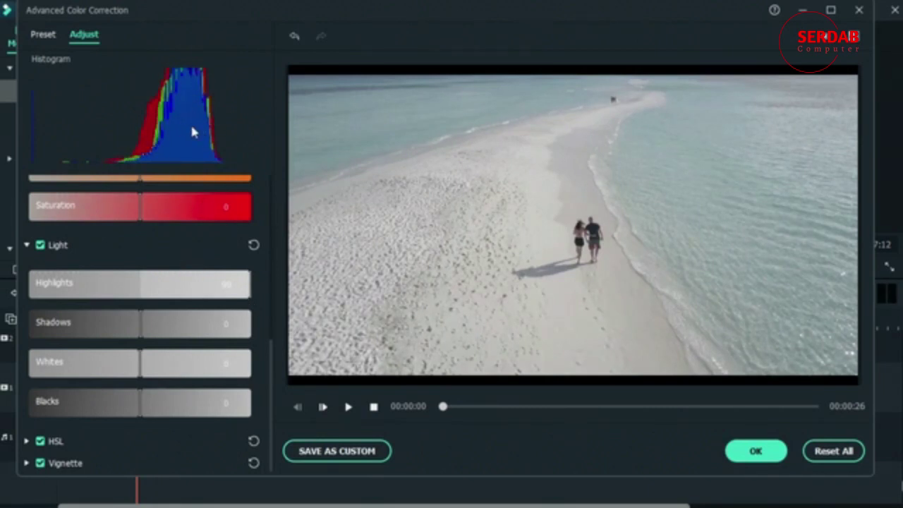
{"action": "left_click_drag", "start_coordinate": [141, 328], "coordinate": [143, 332]}
{"action": "left_click", "coordinate": [253, 245]}
{"action": "left_click", "coordinate": [27, 245]}
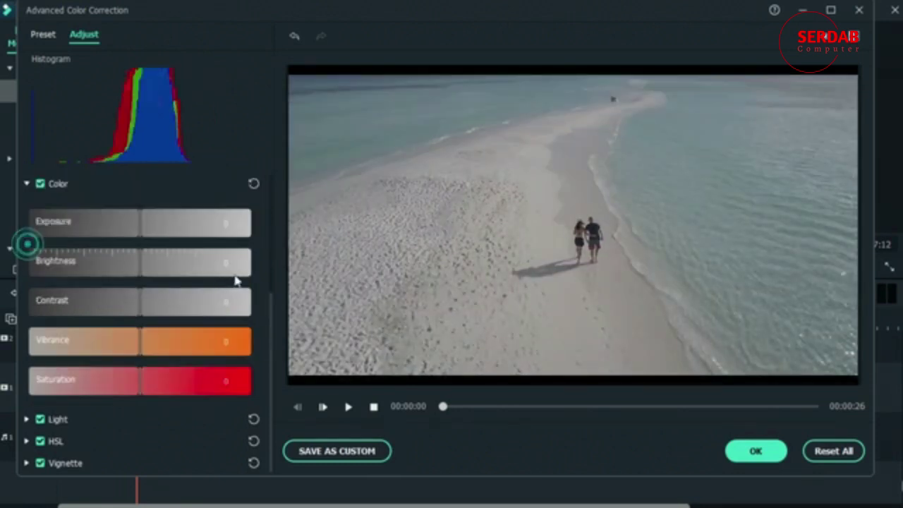
{"action": "left_click", "coordinate": [27, 183]}
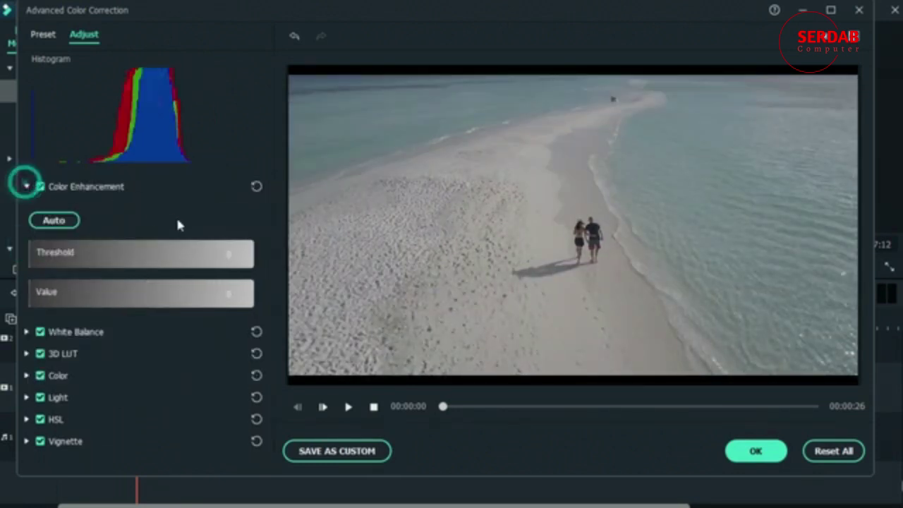
{"action": "left_click", "coordinate": [26, 187]}
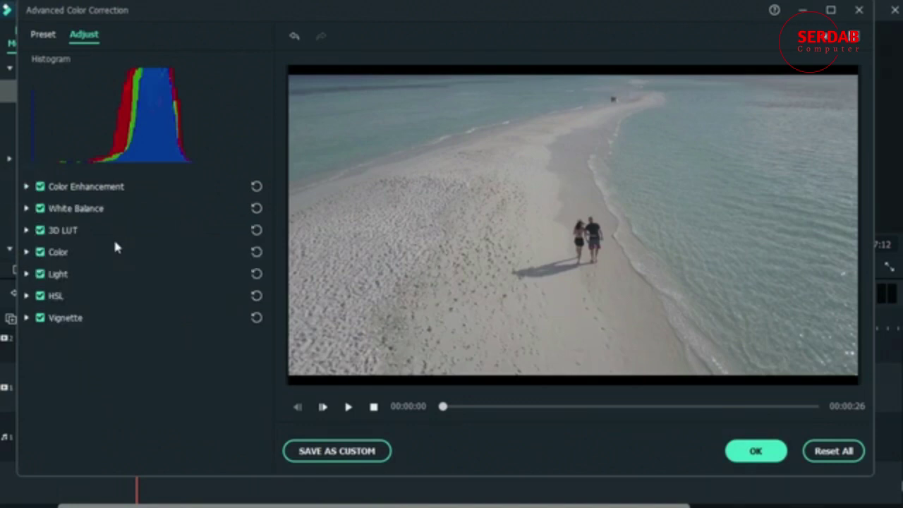
Step: Try the automatic Color Enhancement on the beach clip and reset it
{"action": "left_click", "coordinate": [26, 186]}
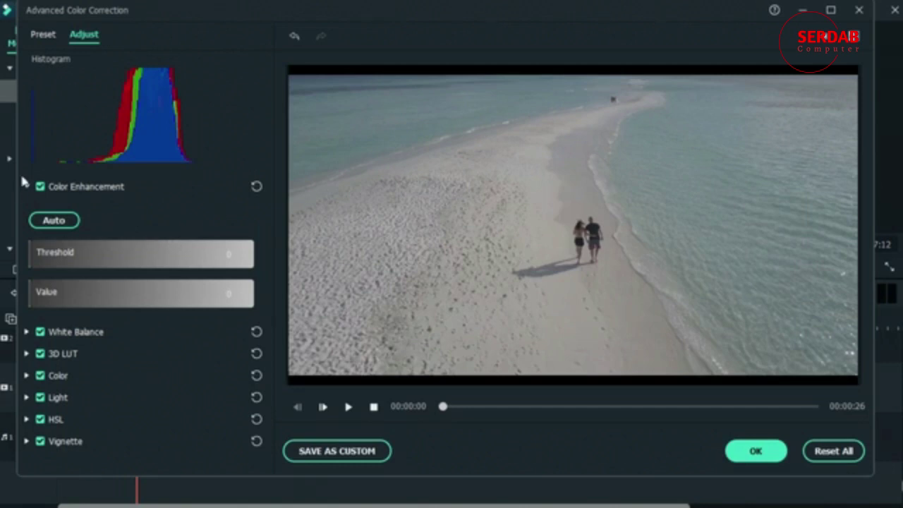
{"action": "left_click", "coordinate": [51, 222]}
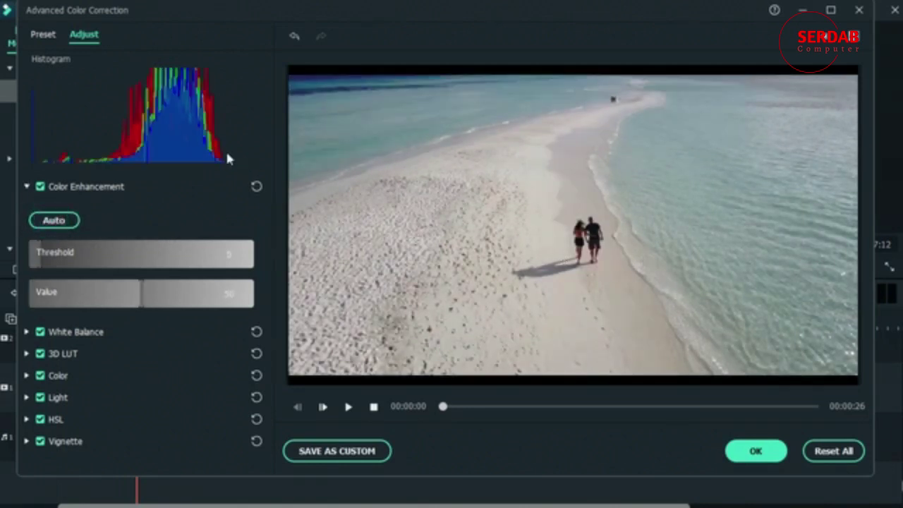
{"action": "left_click", "coordinate": [256, 186]}
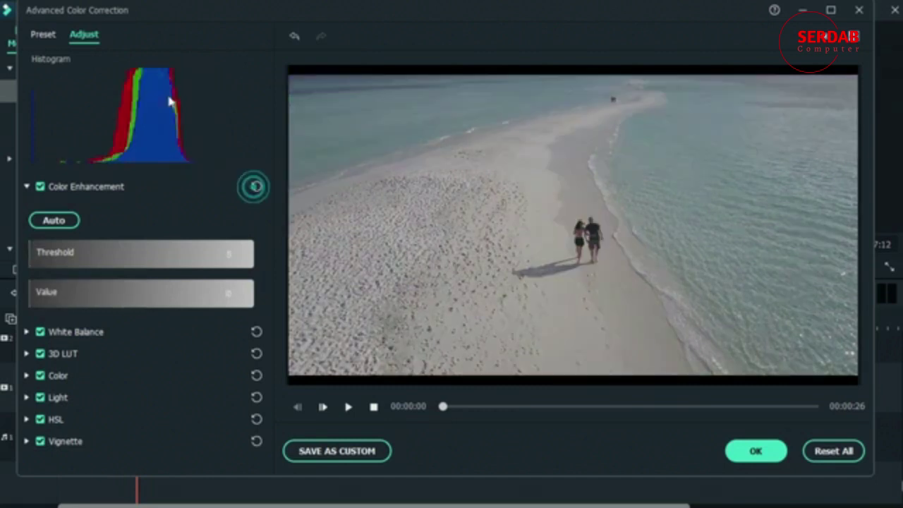
Step: Try automatic Color Enhancement again with a higher Value, then reset and collapse the group
{"action": "left_click", "coordinate": [55, 223]}
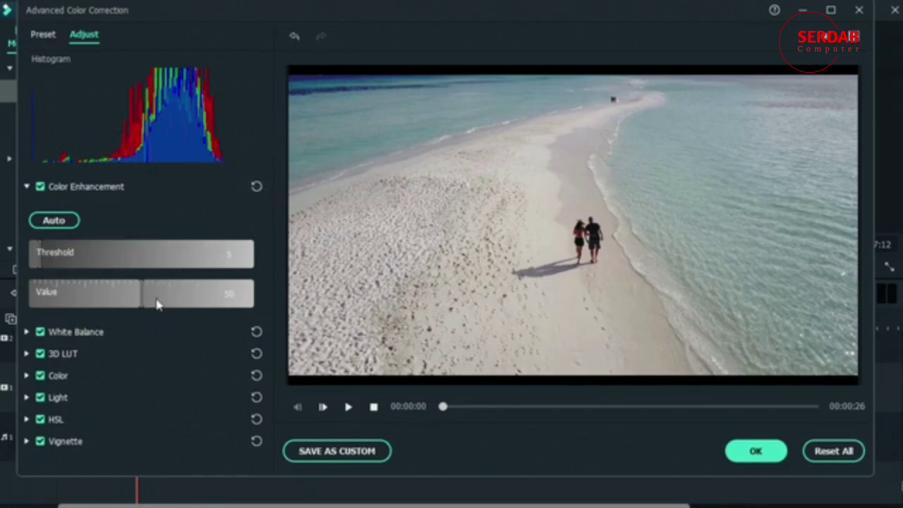
{"action": "left_click_drag", "start_coordinate": [143, 297], "coordinate": [189, 310]}
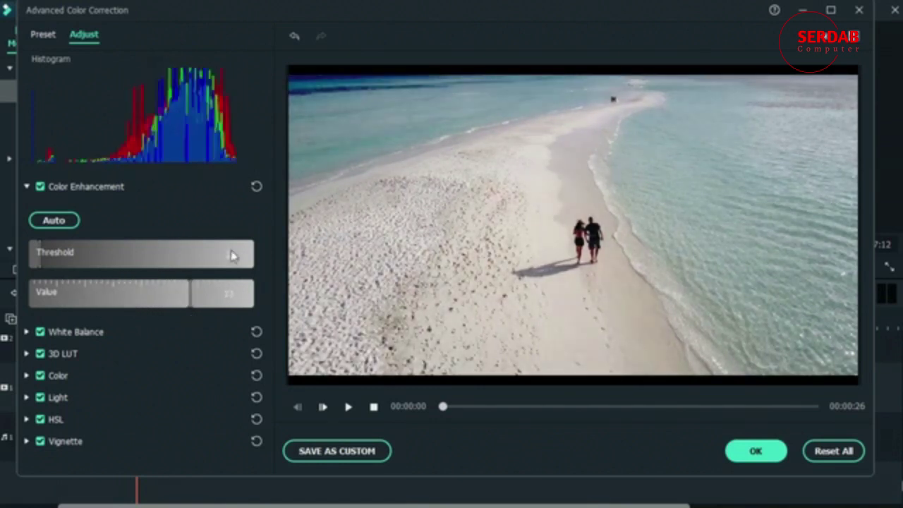
{"action": "left_click", "coordinate": [257, 187]}
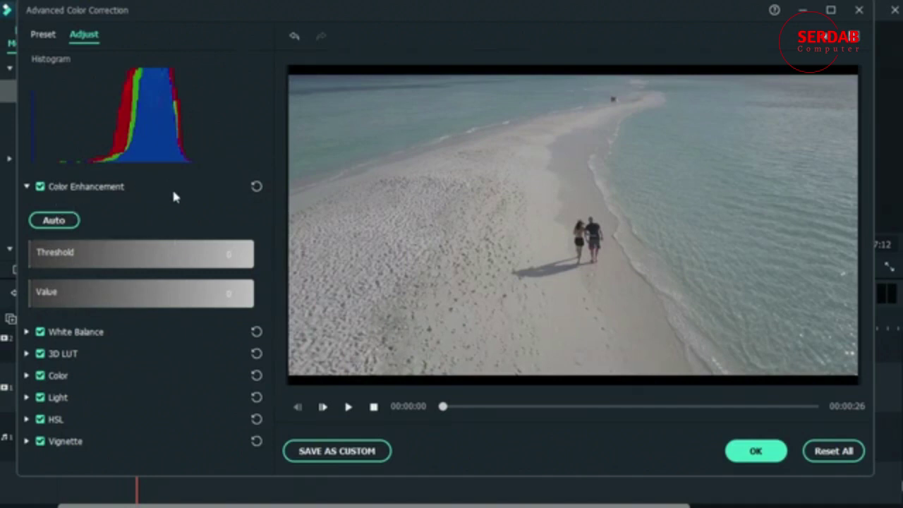
{"action": "left_click", "coordinate": [27, 186]}
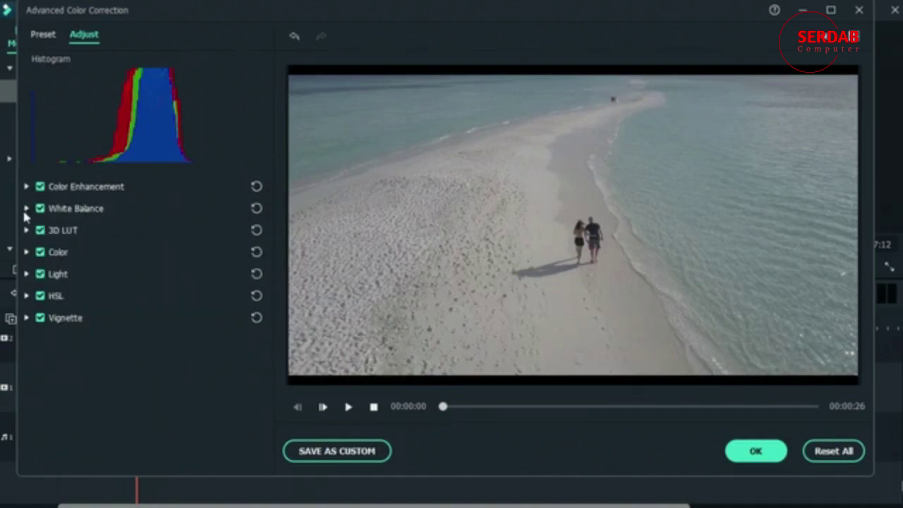
Step: Try a White Balance Temperature of about 32 and, separately, a Tint of -1.76, resetting the group after each
{"action": "left_click", "coordinate": [26, 208]}
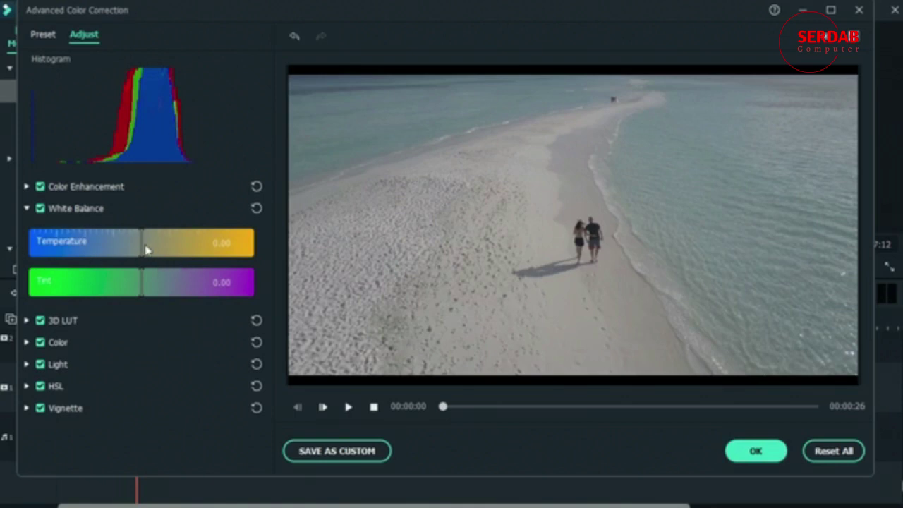
{"action": "left_click_drag", "start_coordinate": [144, 250], "coordinate": [220, 276]}
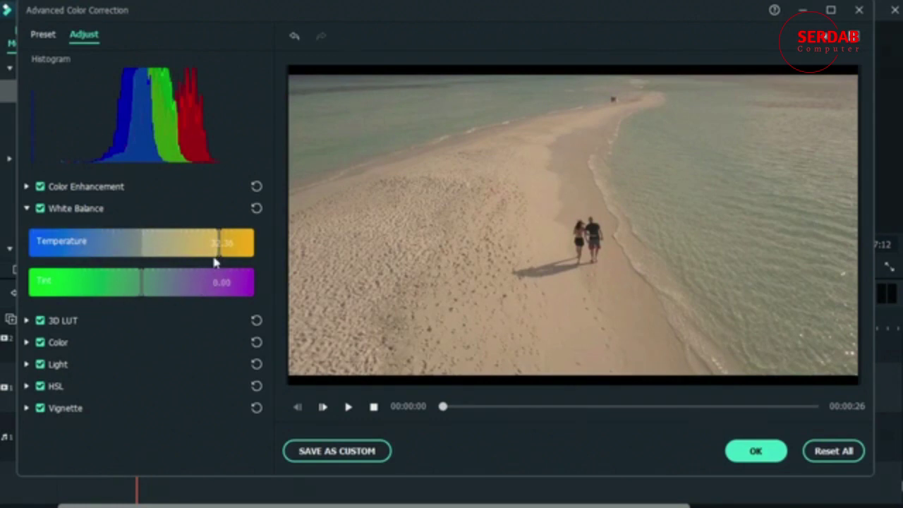
{"action": "left_click", "coordinate": [257, 209]}
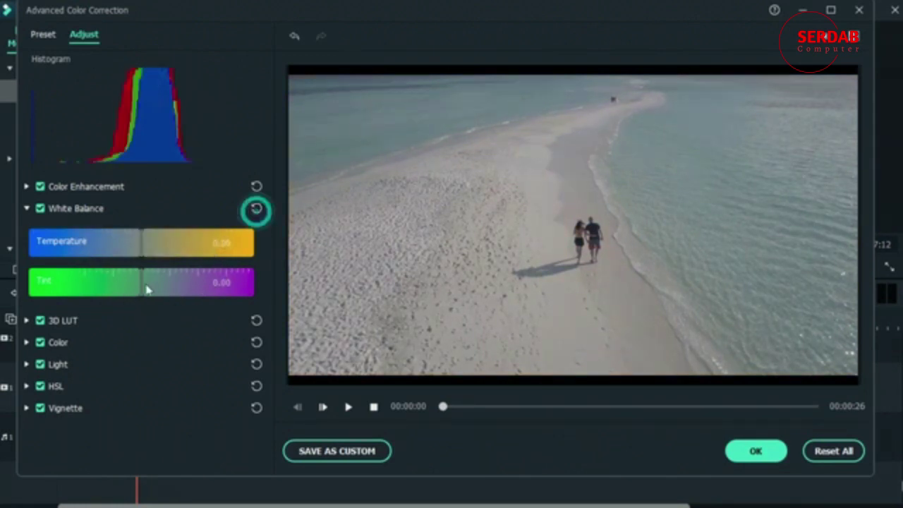
{"action": "left_click_drag", "start_coordinate": [145, 287], "coordinate": [115, 291]}
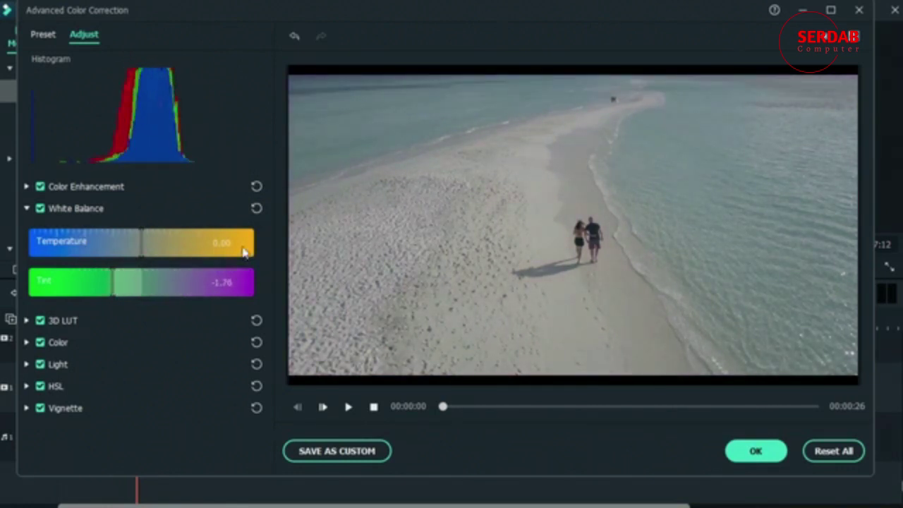
{"action": "left_click", "coordinate": [257, 209]}
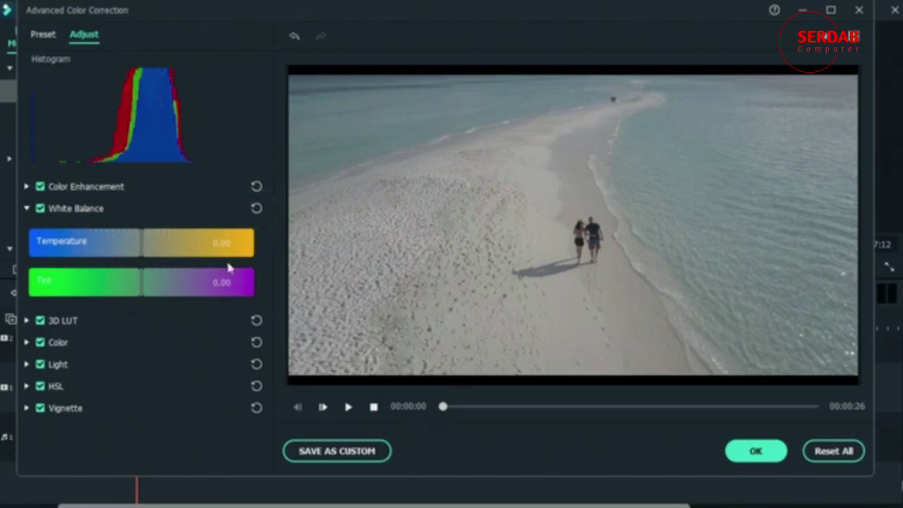
Step: Set the White Balance Temperature to 1.52 and the Tint to -1.76
{"action": "left_click_drag", "start_coordinate": [145, 250], "coordinate": [149, 251]}
{"action": "left_click_drag", "start_coordinate": [139, 253], "coordinate": [169, 258]}
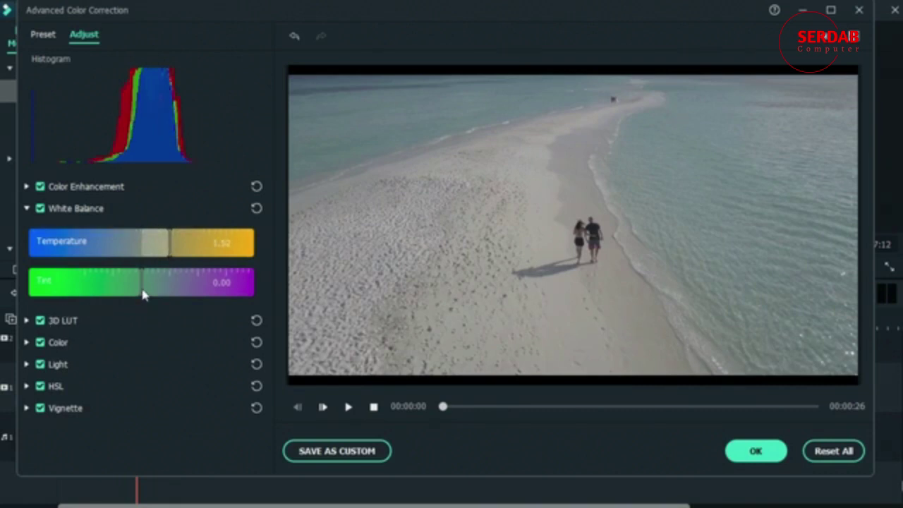
{"action": "left_click_drag", "start_coordinate": [143, 295], "coordinate": [115, 300]}
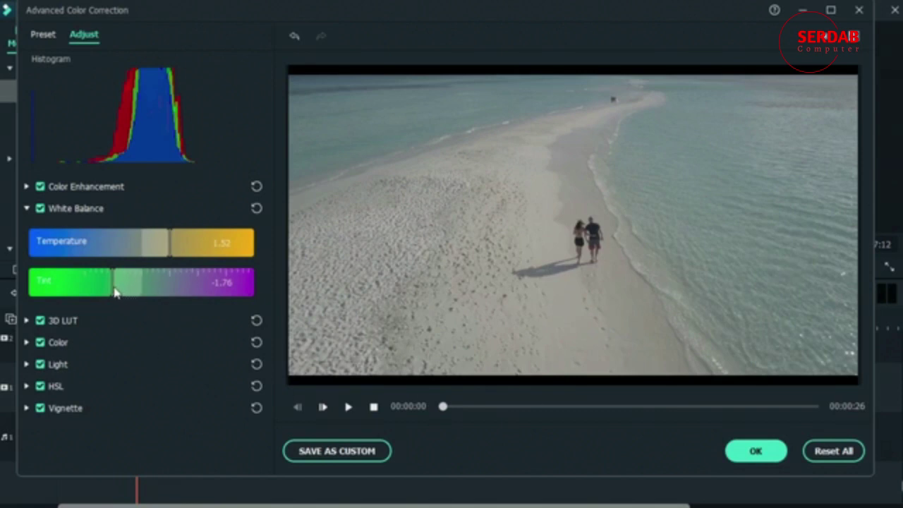
{"action": "mouse_move", "coordinate": [117, 293]}
{"action": "left_mouse_down"}
{"action": "mouse_move", "coordinate": [125, 294]}
{"action": "mouse_move", "coordinate": [115, 299]}
{"action": "left_mouse_up"}
Step: Apply the Batman 3D LUT to the beach clip
{"action": "left_click", "coordinate": [26, 320]}
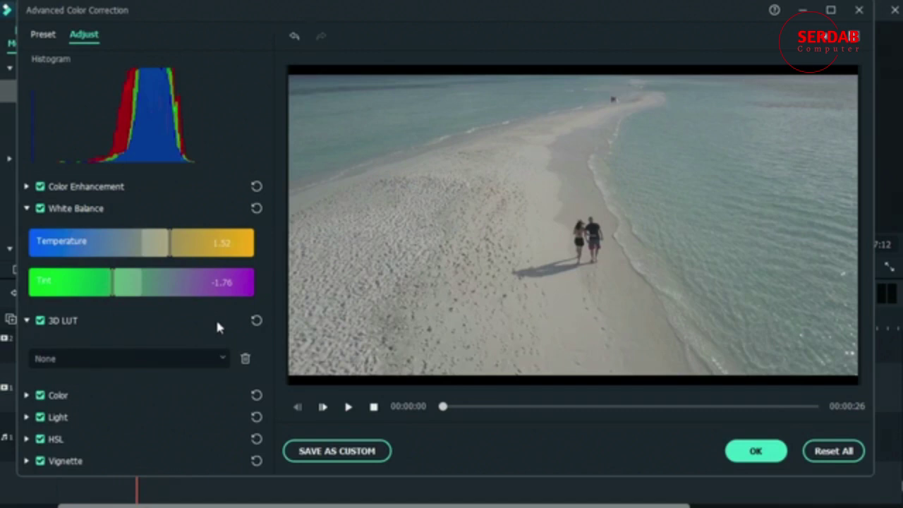
{"action": "left_click", "coordinate": [81, 359]}
{"action": "left_click", "coordinate": [101, 222]}
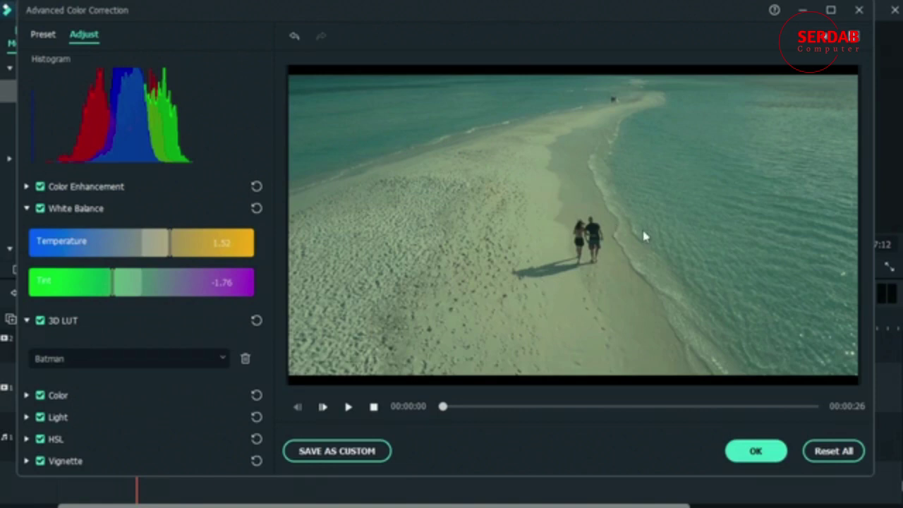
Step: Browse the 3D LUT presets and apply Warm Film to the beach clip
{"action": "left_click", "coordinate": [202, 357]}
{"action": "scroll", "coordinate": [159, 282], "scroll_direction": "down", "scroll_amount": 3}
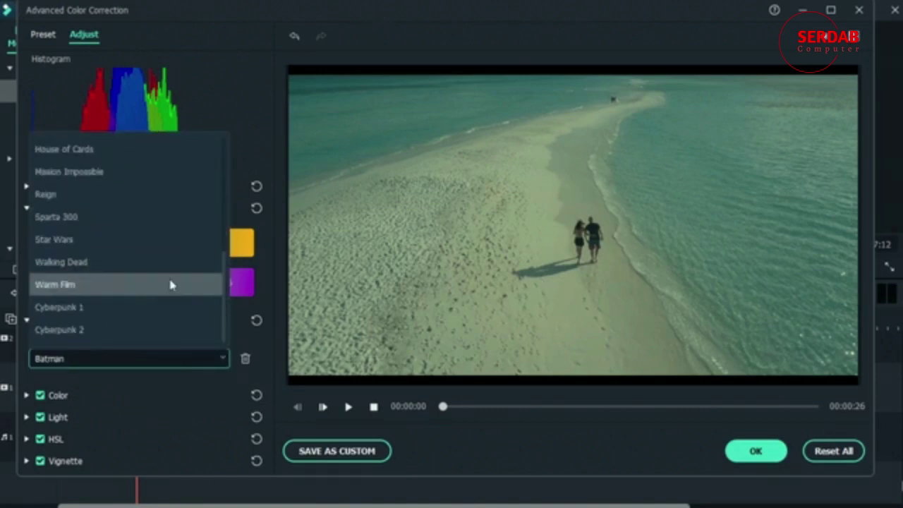
{"action": "scroll", "coordinate": [164, 289], "scroll_direction": "up", "scroll_amount": 4}
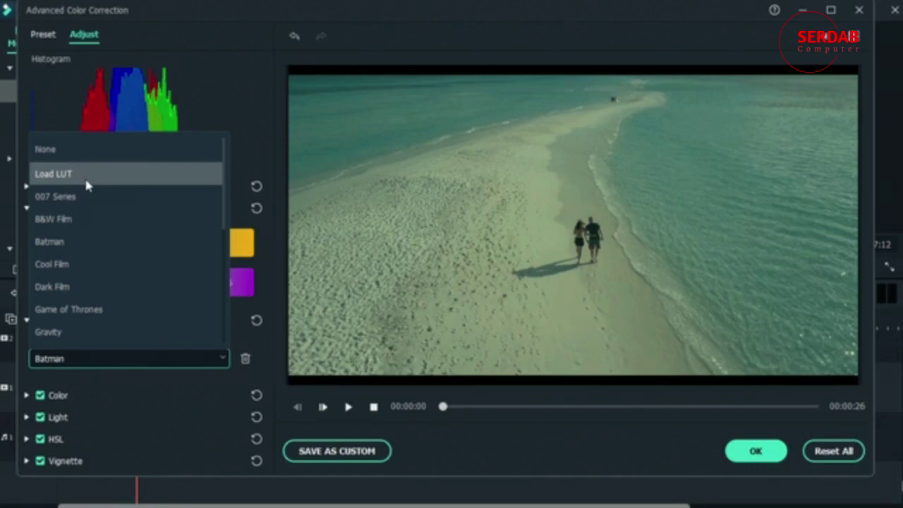
{"action": "scroll", "coordinate": [104, 269], "scroll_direction": "down", "scroll_amount": 3}
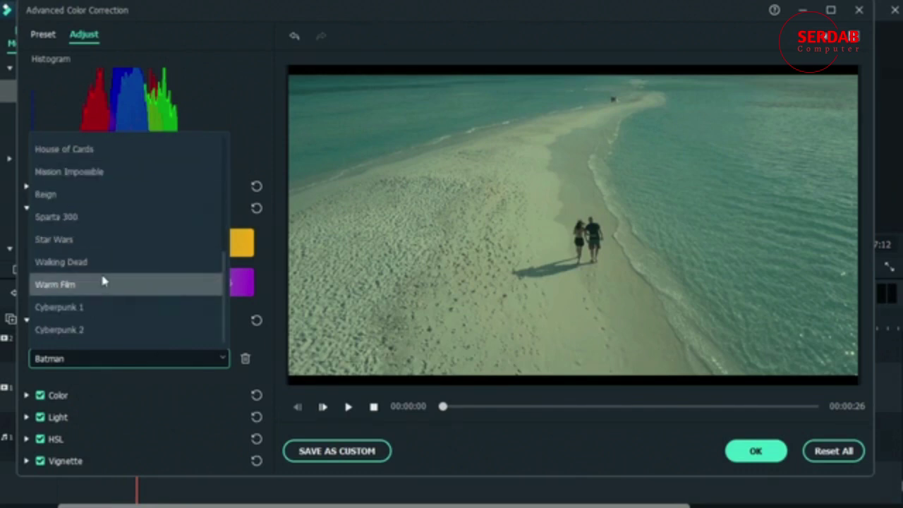
{"action": "scroll", "coordinate": [103, 215], "scroll_direction": "up", "scroll_amount": 1}
{"action": "scroll", "coordinate": [78, 268], "scroll_direction": "down", "scroll_amount": 1}
{"action": "left_click", "coordinate": [66, 286]}
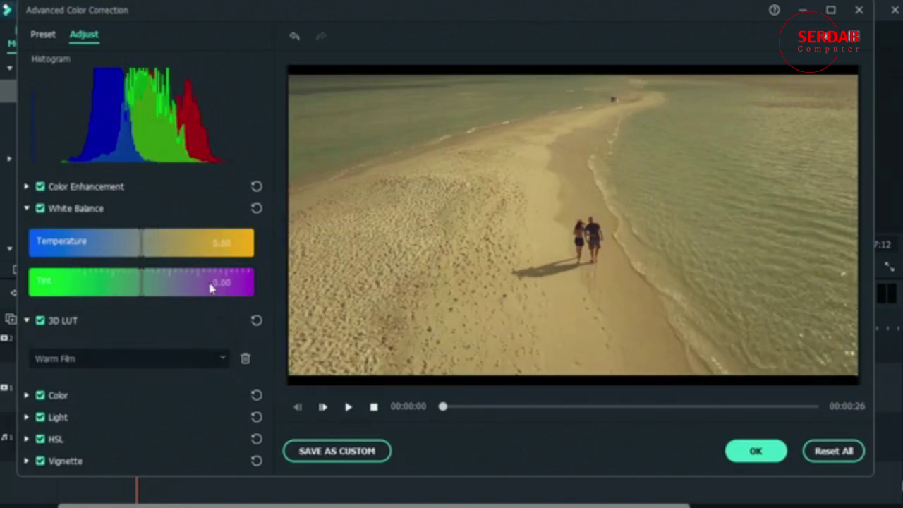
Step: Try a White Balance Temperature of 0.57 and a Tint of -0.46
{"action": "left_click", "coordinate": [150, 244]}
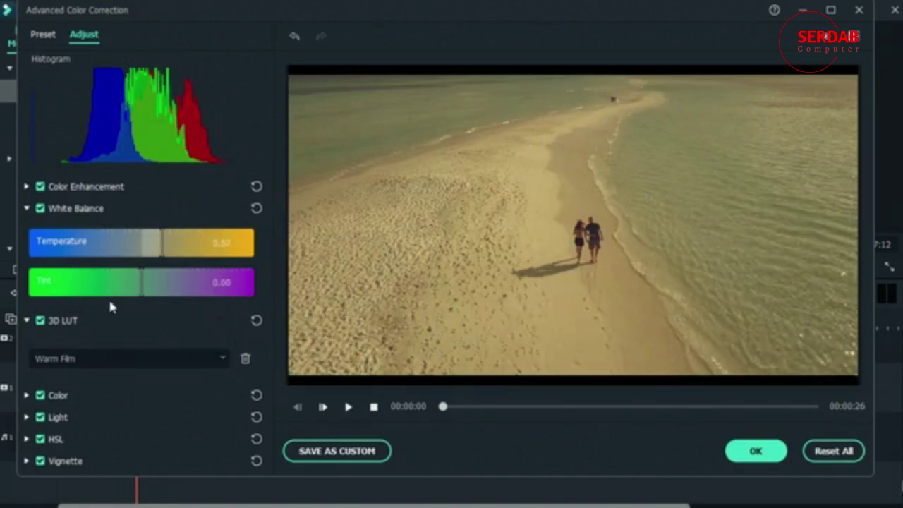
{"action": "left_click_drag", "start_coordinate": [141, 291], "coordinate": [127, 288]}
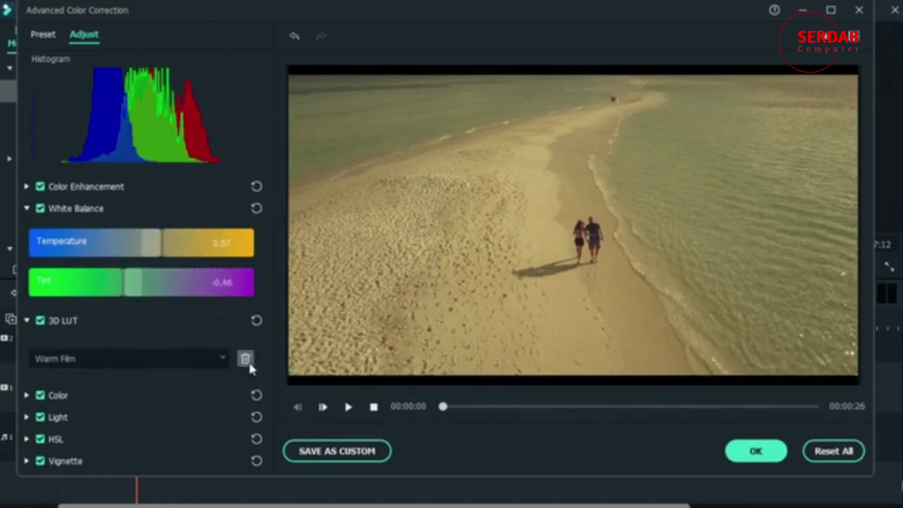
Step: Reset the 3D LUT to None and set the White Balance Temperature to about 18.88 and the Tint to -0.93
{"action": "left_click", "coordinate": [256, 321]}
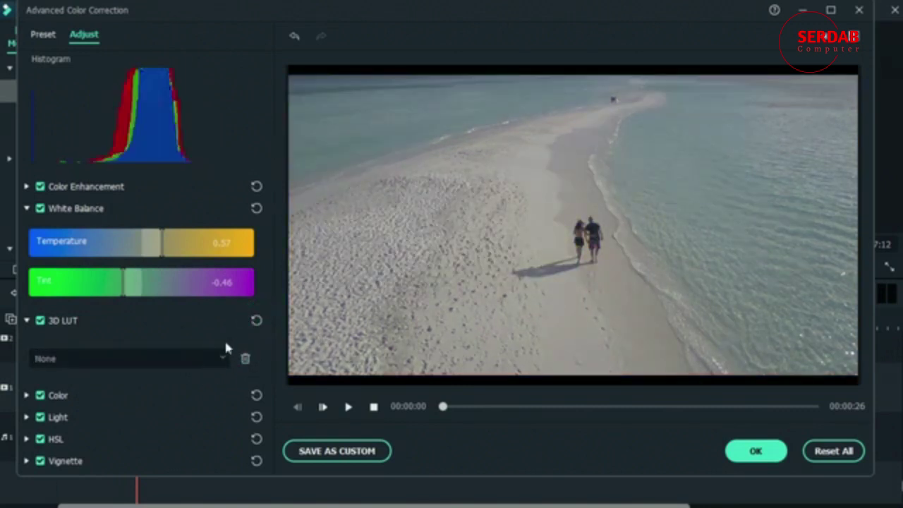
{"action": "left_click_drag", "start_coordinate": [147, 250], "coordinate": [207, 260]}
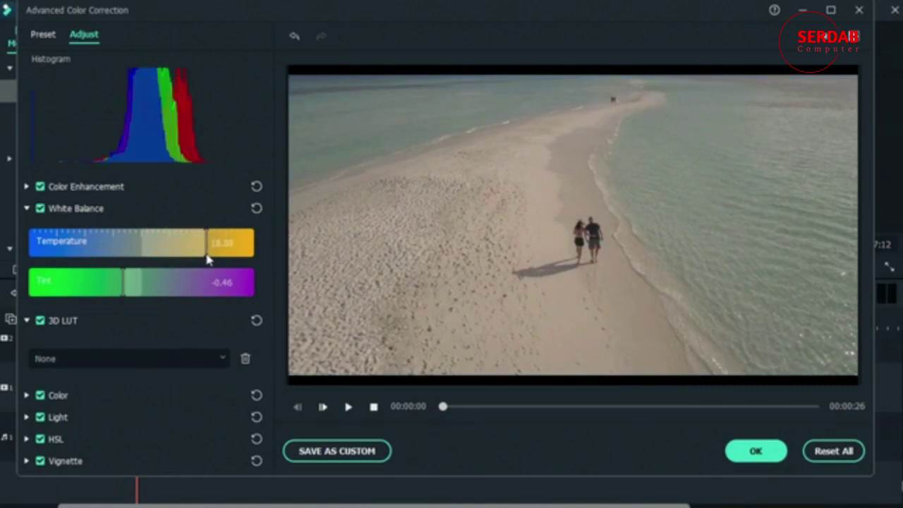
{"action": "left_click_drag", "start_coordinate": [125, 294], "coordinate": [120, 293]}
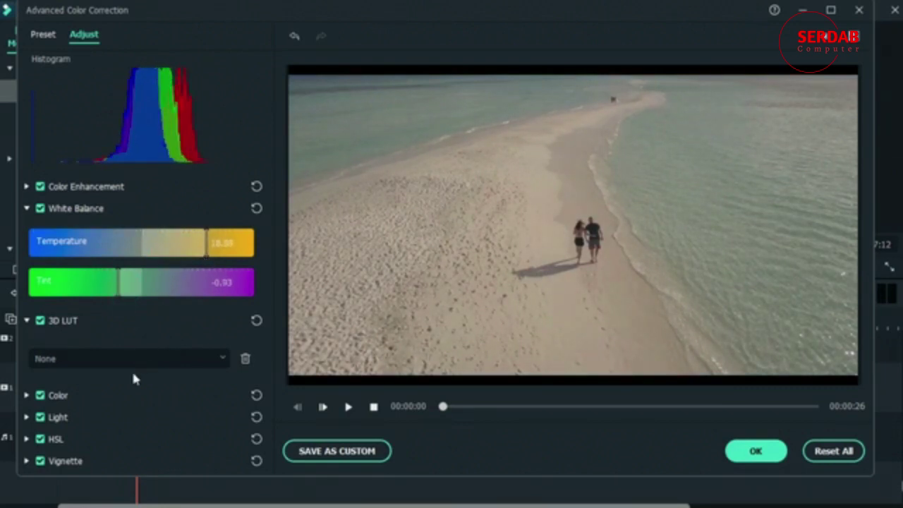
{"action": "left_click", "coordinate": [27, 321]}
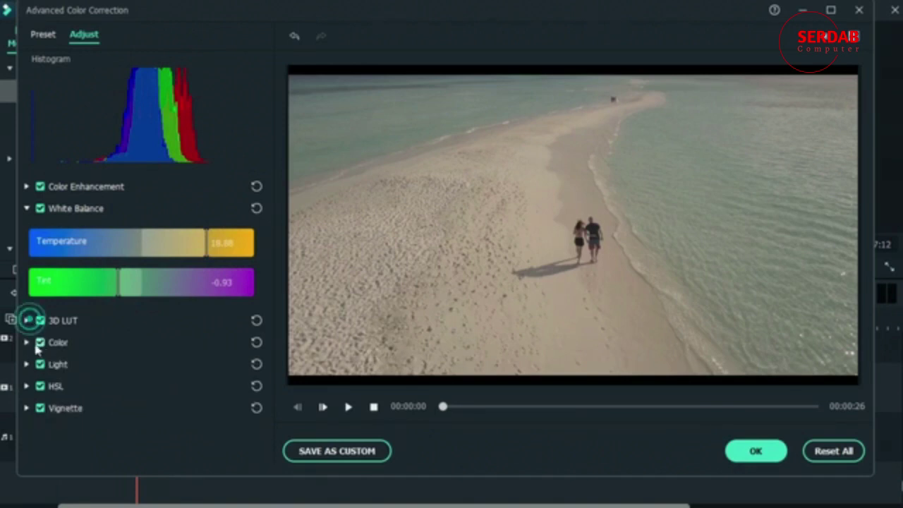
Step: In the Color group, set Exposure to 10, Vibrance to 30 and Saturation to 10
{"action": "left_click", "coordinate": [27, 341]}
{"action": "scroll", "coordinate": [165, 324], "scroll_direction": "down", "scroll_amount": 1}
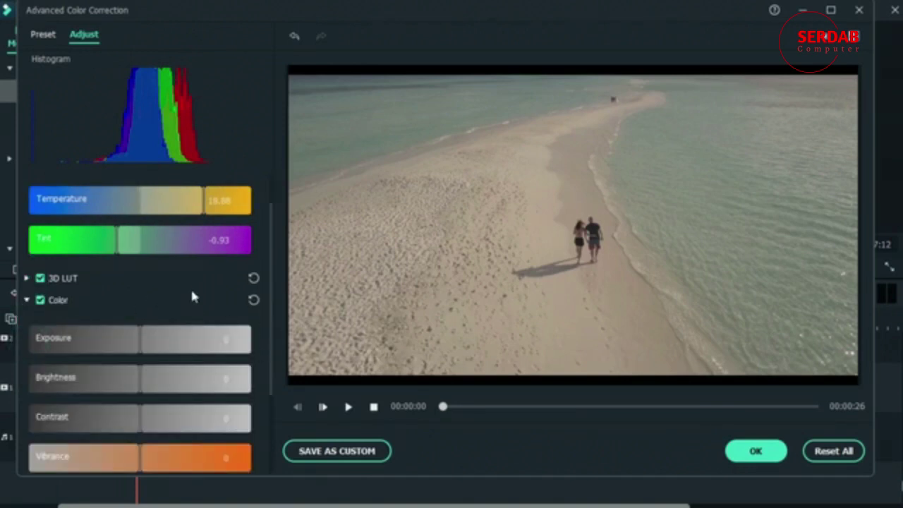
{"action": "scroll", "coordinate": [193, 295], "scroll_direction": "down", "scroll_amount": 1}
{"action": "scroll", "coordinate": [216, 262], "scroll_direction": "down", "scroll_amount": 1}
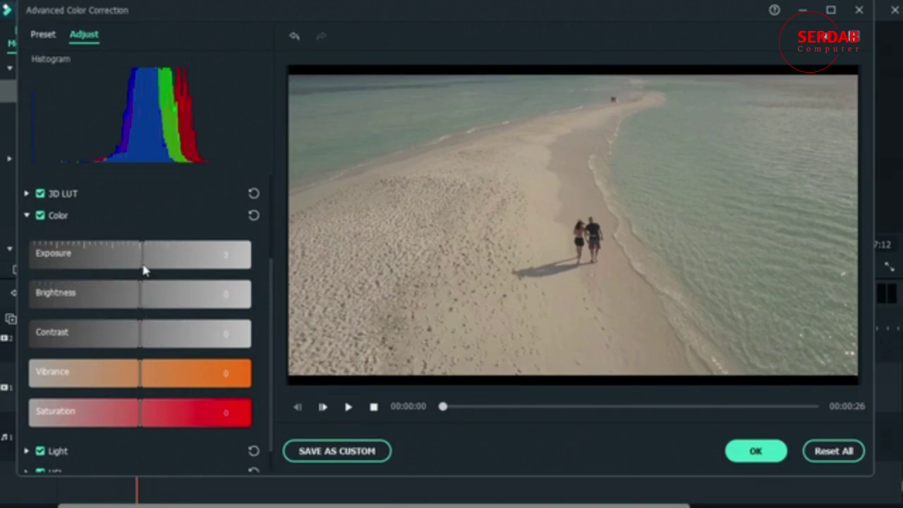
{"action": "left_click_drag", "start_coordinate": [143, 268], "coordinate": [152, 270]}
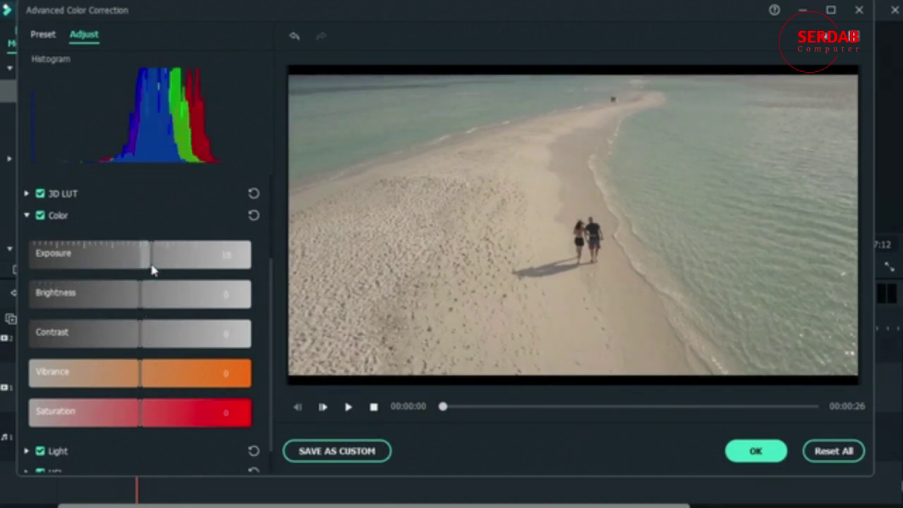
{"action": "left_click_drag", "start_coordinate": [141, 384], "coordinate": [175, 386]}
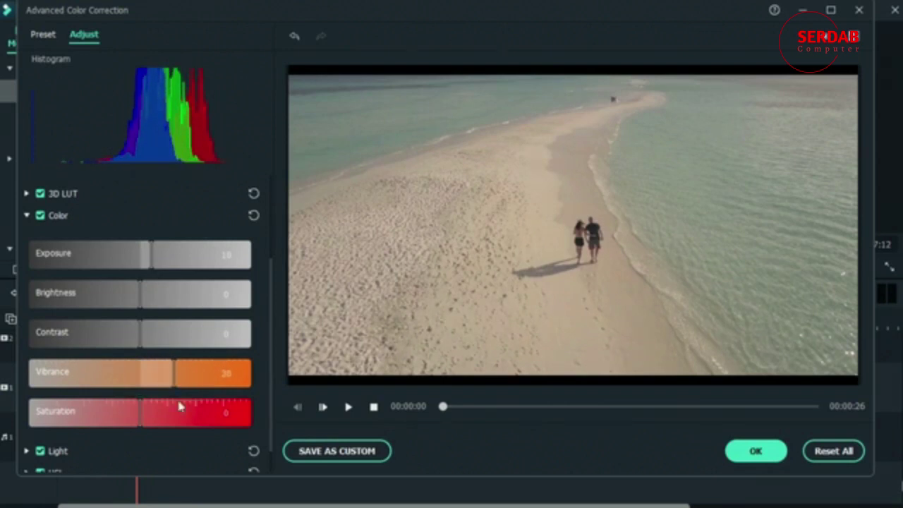
{"action": "left_click_drag", "start_coordinate": [142, 421], "coordinate": [151, 419]}
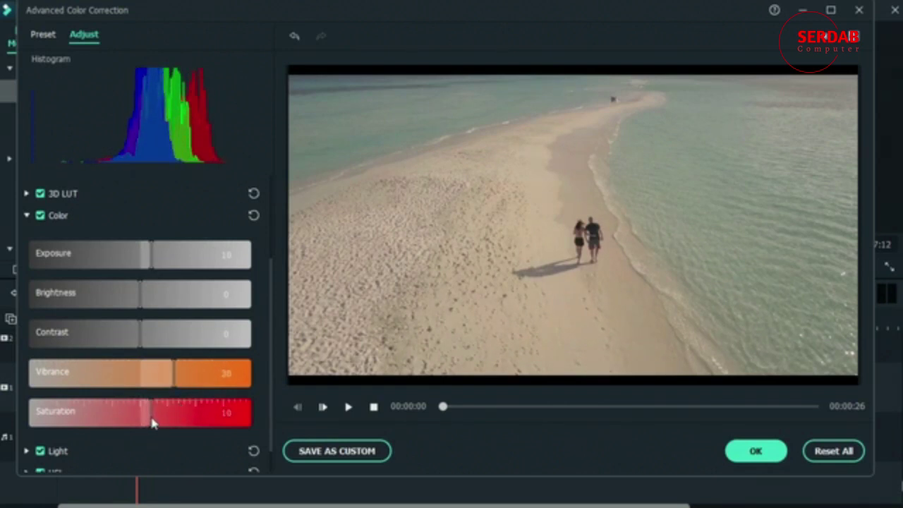
Step: Set the Color group's Contrast to 29 and Brightness to 8, and switch the group off and on to compare
{"action": "left_click_drag", "start_coordinate": [155, 343], "coordinate": [174, 345]}
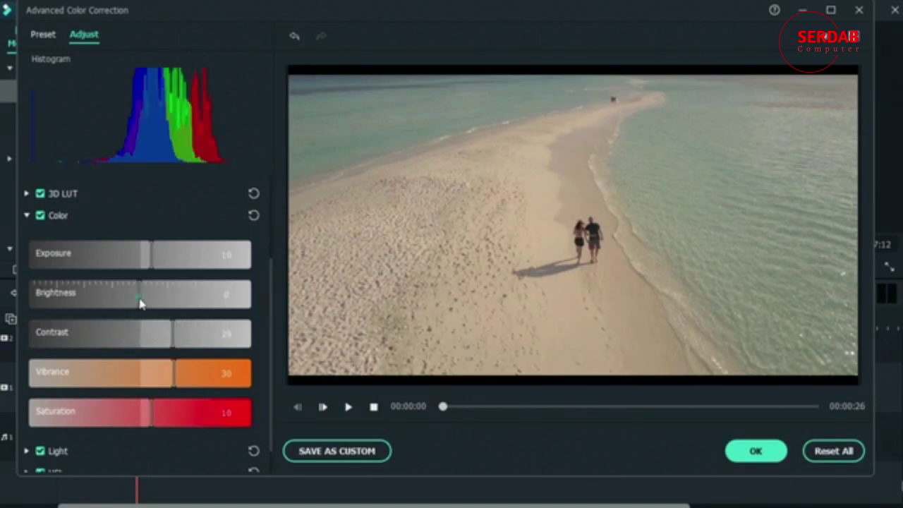
{"action": "left_click_drag", "start_coordinate": [139, 303], "coordinate": [150, 307]}
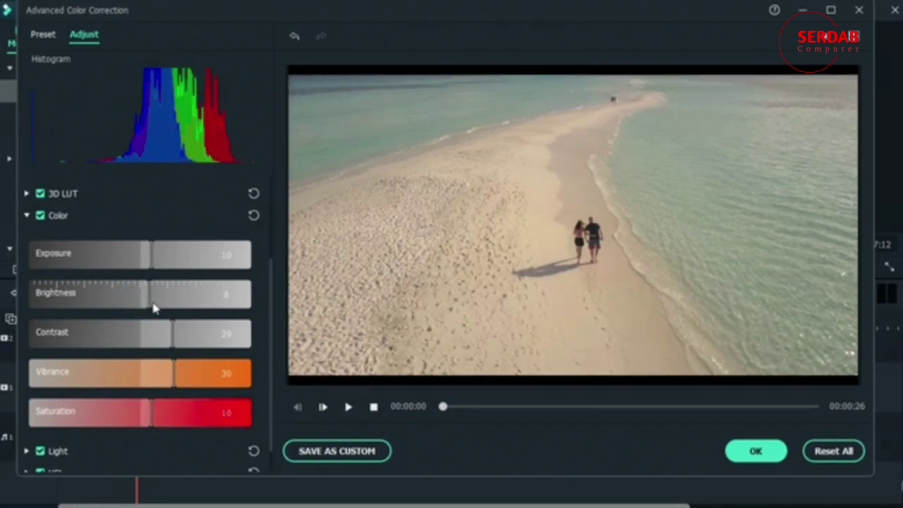
{"action": "left_click", "coordinate": [41, 215]}
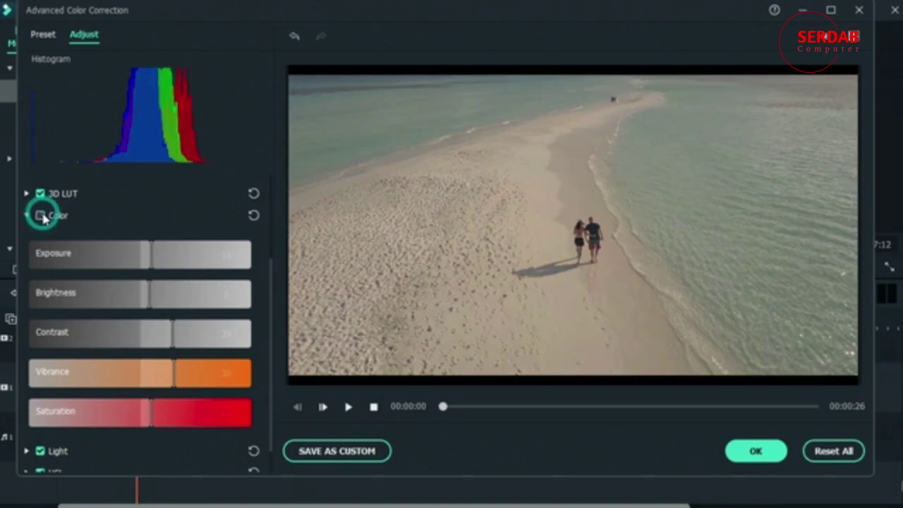
{"action": "left_click", "coordinate": [41, 215]}
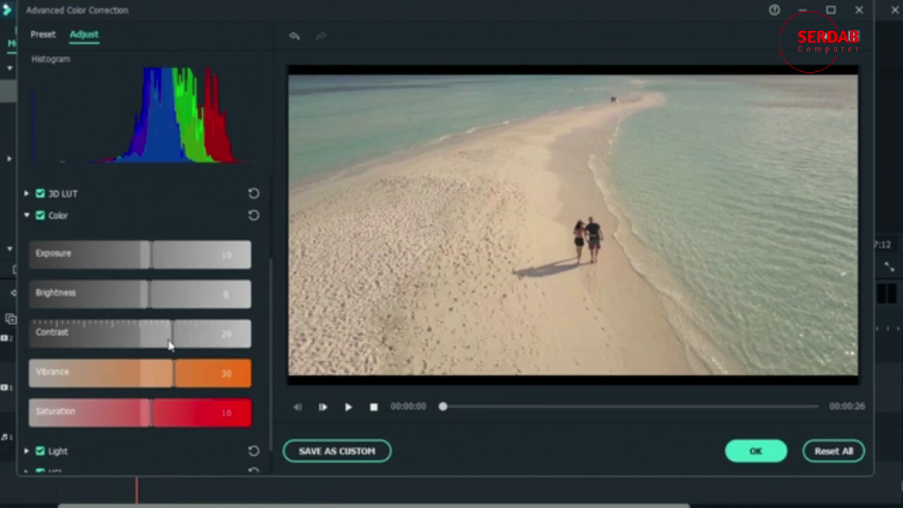
Step: Try a Contrast near the low end of its range, then set it to 27
{"action": "left_click_drag", "start_coordinate": [171, 344], "coordinate": [8, 341]}
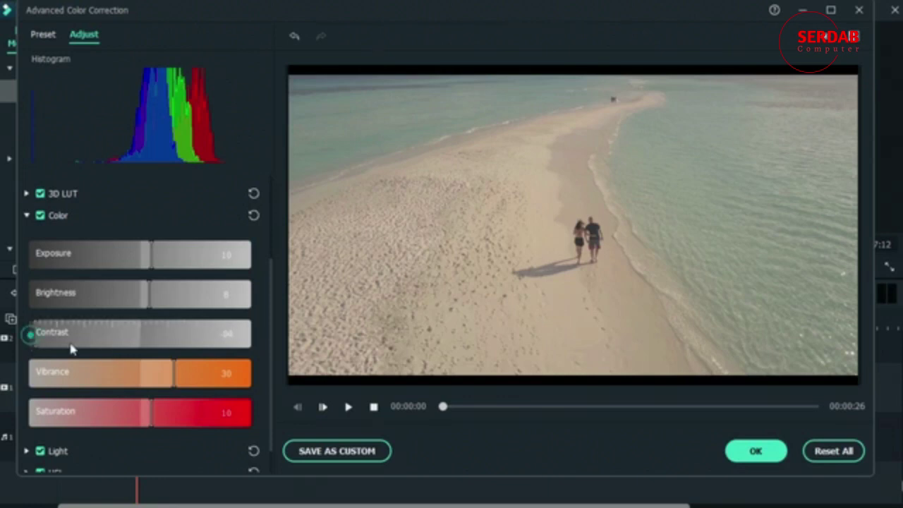
{"action": "left_click_drag", "start_coordinate": [32, 336], "coordinate": [171, 348]}
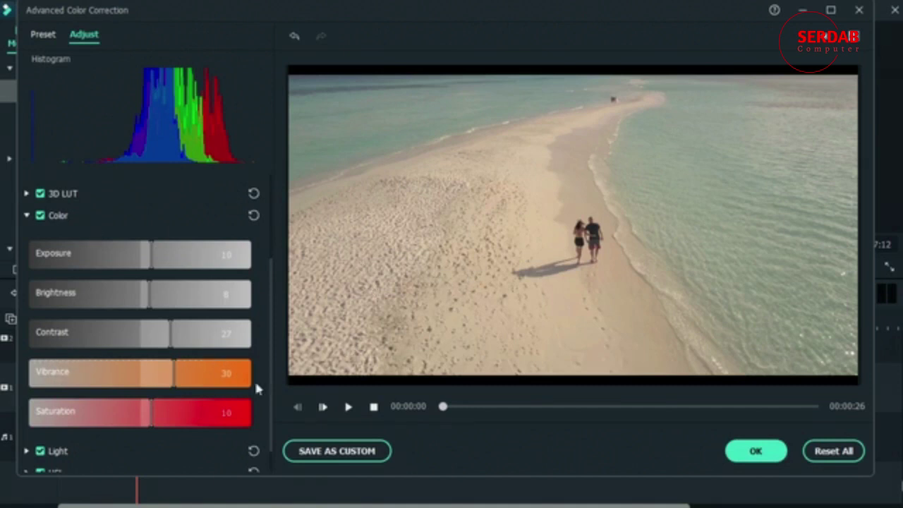
Step: Readjust the clip's Saturation to 30 and Vibrance to 40, then collapse the Color group
{"action": "double_click", "coordinate": [147, 419]}
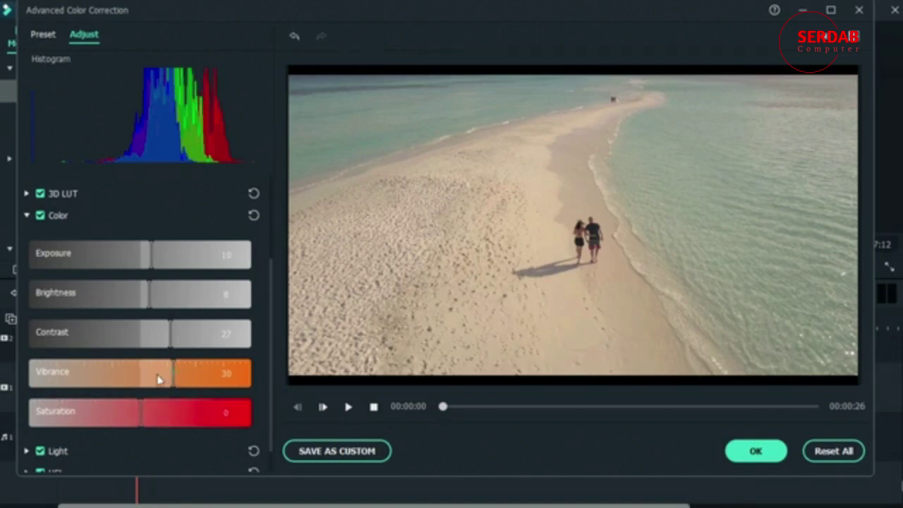
{"action": "left_click_drag", "start_coordinate": [175, 377], "coordinate": [202, 383]}
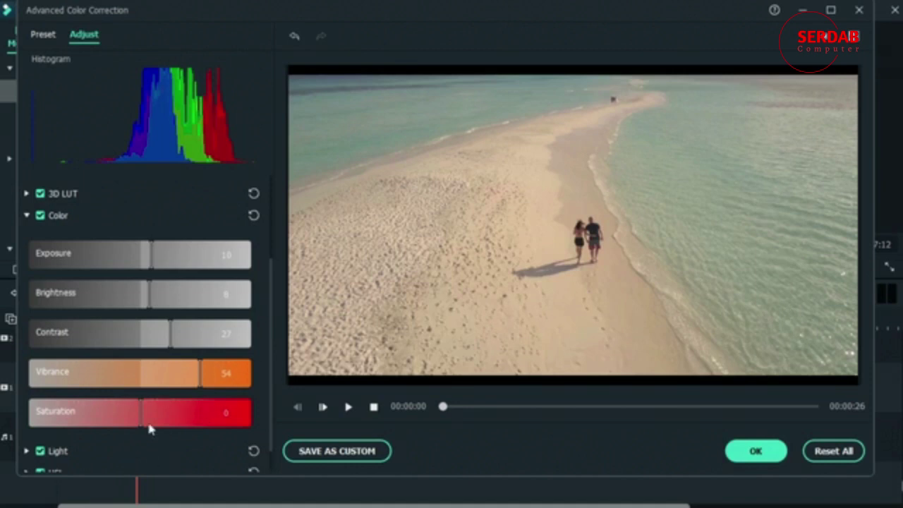
{"action": "left_click_drag", "start_coordinate": [145, 414], "coordinate": [176, 419]}
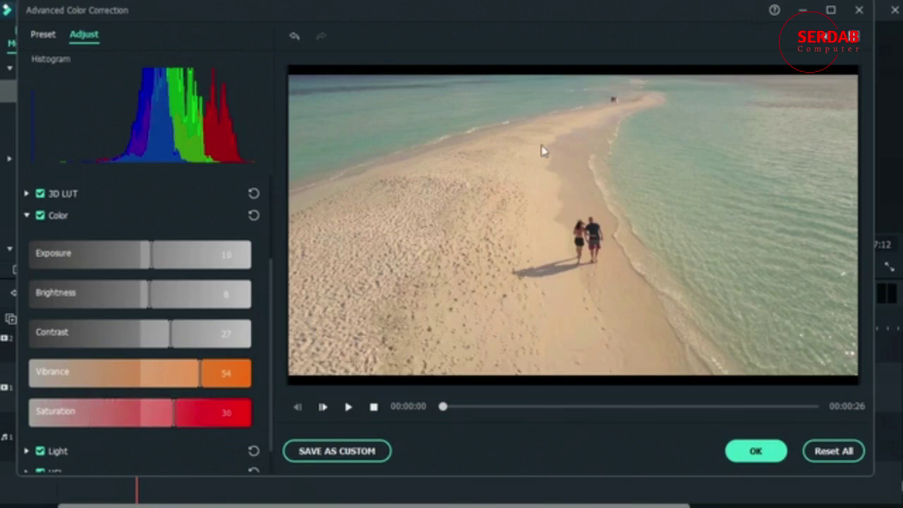
{"action": "left_click_drag", "start_coordinate": [202, 389], "coordinate": [138, 389]}
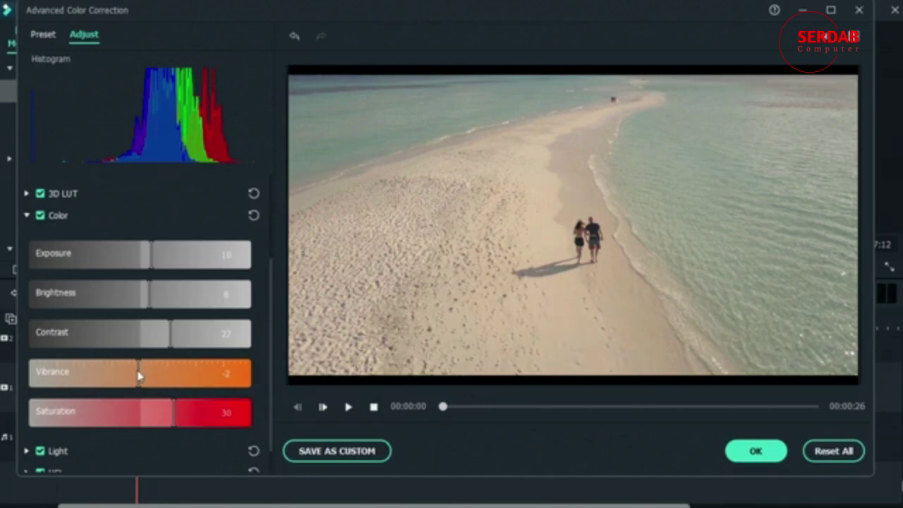
{"action": "left_click_drag", "start_coordinate": [140, 374], "coordinate": [185, 374]}
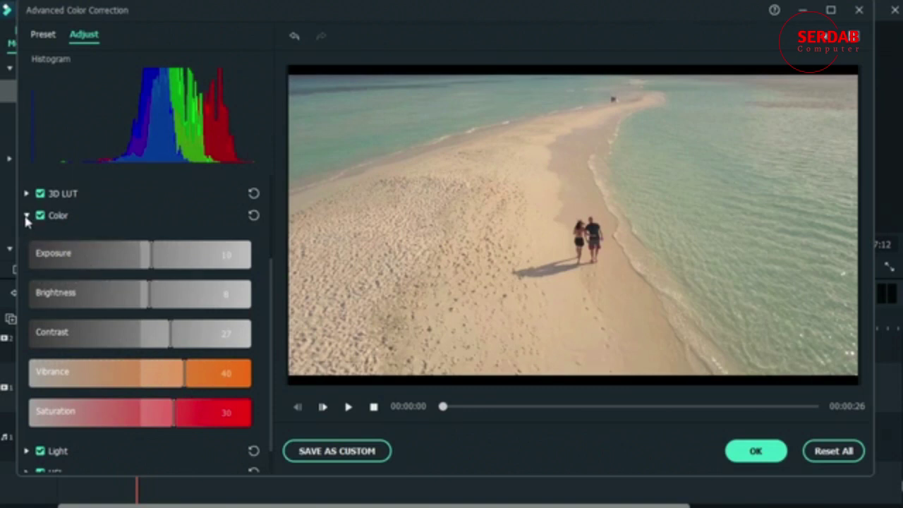
{"action": "left_click", "coordinate": [28, 216]}
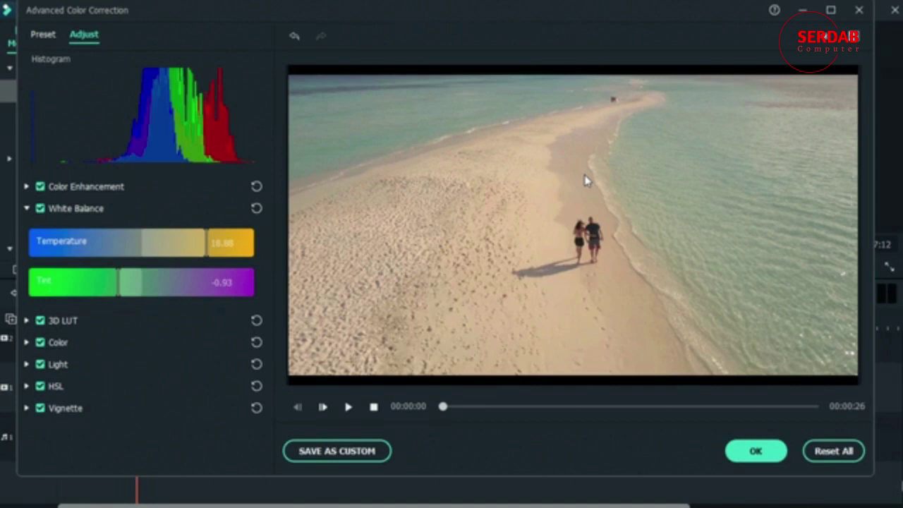
Step: Expand the Light group and set Highlights to 17 and Shadows to -29
{"action": "left_click", "coordinate": [26, 365]}
{"action": "scroll", "coordinate": [134, 367], "scroll_direction": "down", "scroll_amount": 2}
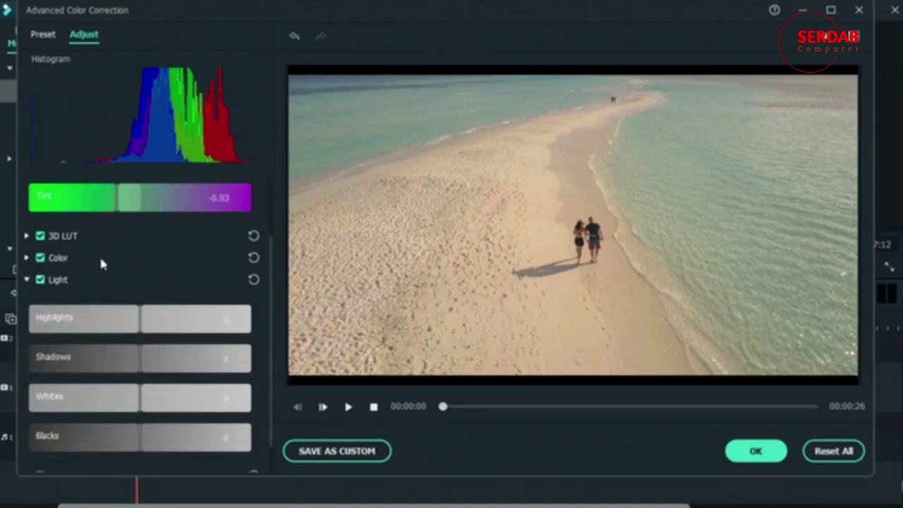
{"action": "scroll", "coordinate": [133, 261], "scroll_direction": "down", "scroll_amount": 1}
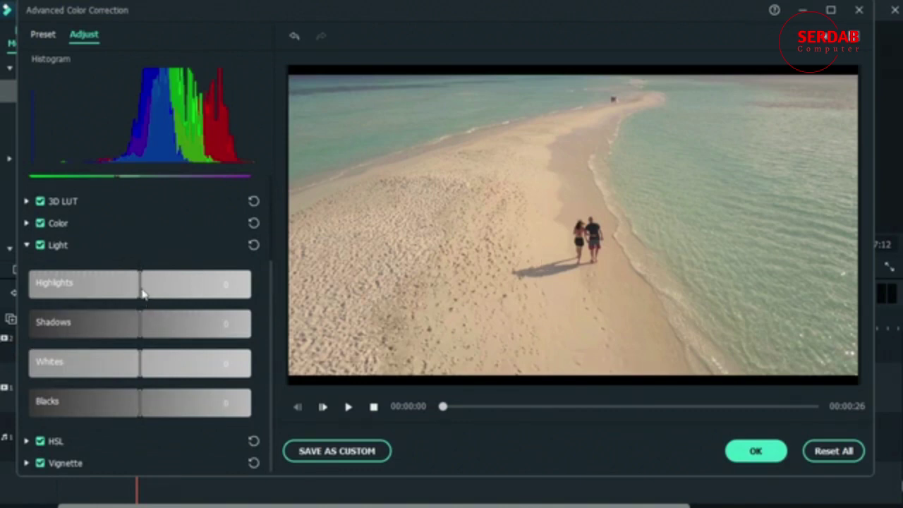
{"action": "left_click_drag", "start_coordinate": [141, 287], "coordinate": [161, 294]}
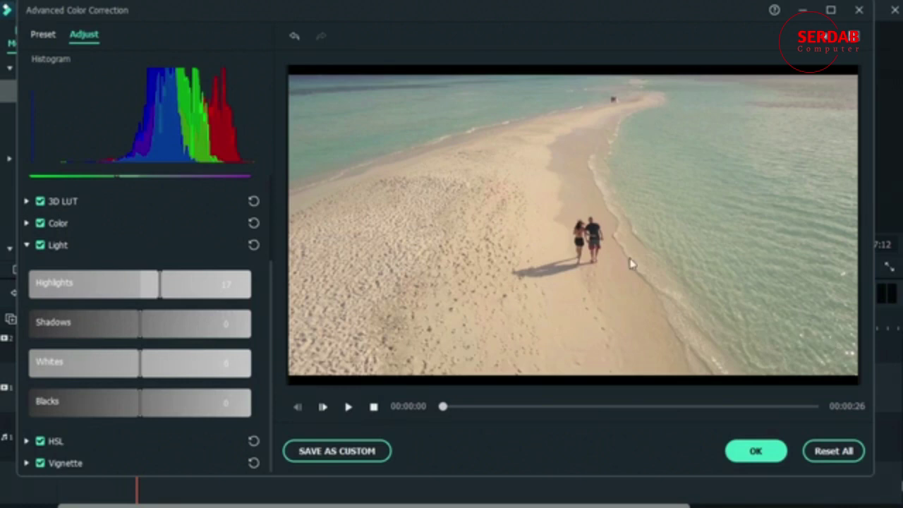
{"action": "left_click_drag", "start_coordinate": [135, 328], "coordinate": [109, 327]}
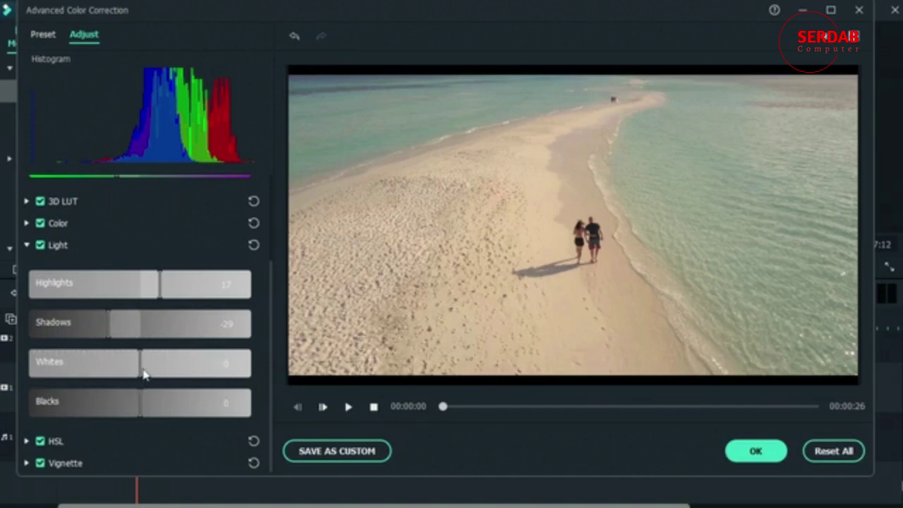
Step: Set the Light group's Whites to 8 and Blacks to about -9, then collapse the group
{"action": "left_click_drag", "start_coordinate": [142, 374], "coordinate": [153, 374]}
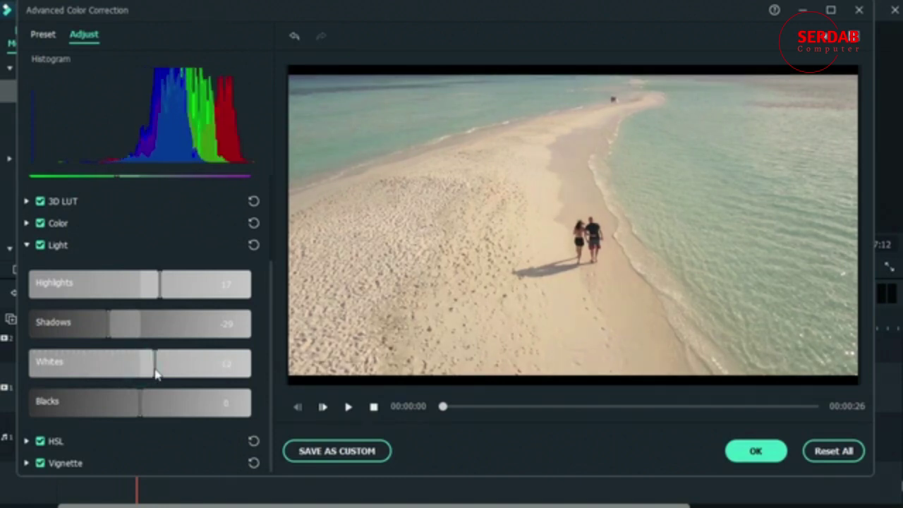
{"action": "left_click_drag", "start_coordinate": [157, 373], "coordinate": [150, 375]}
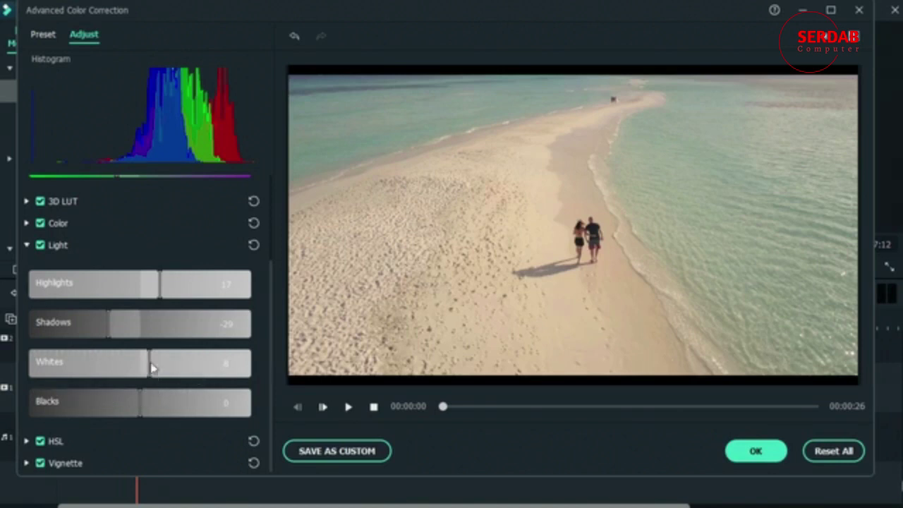
{"action": "left_click_drag", "start_coordinate": [140, 412], "coordinate": [134, 413]}
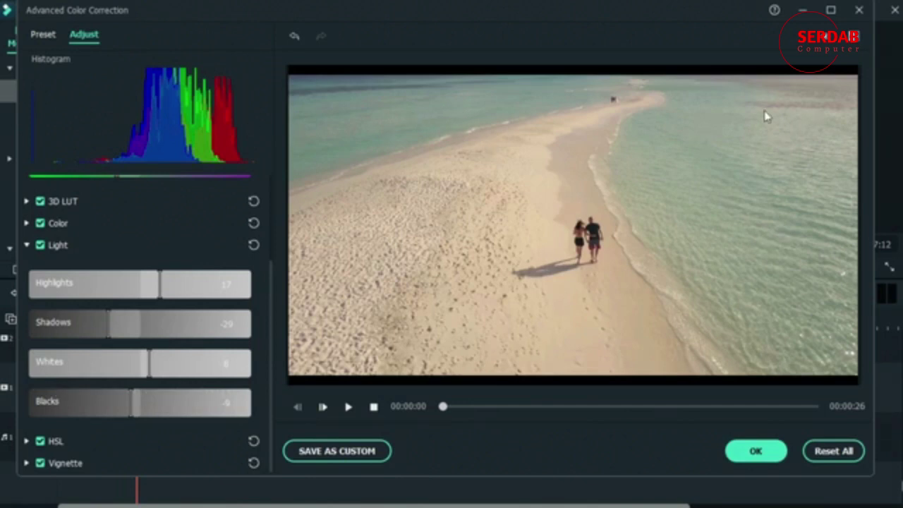
{"action": "left_click", "coordinate": [31, 245]}
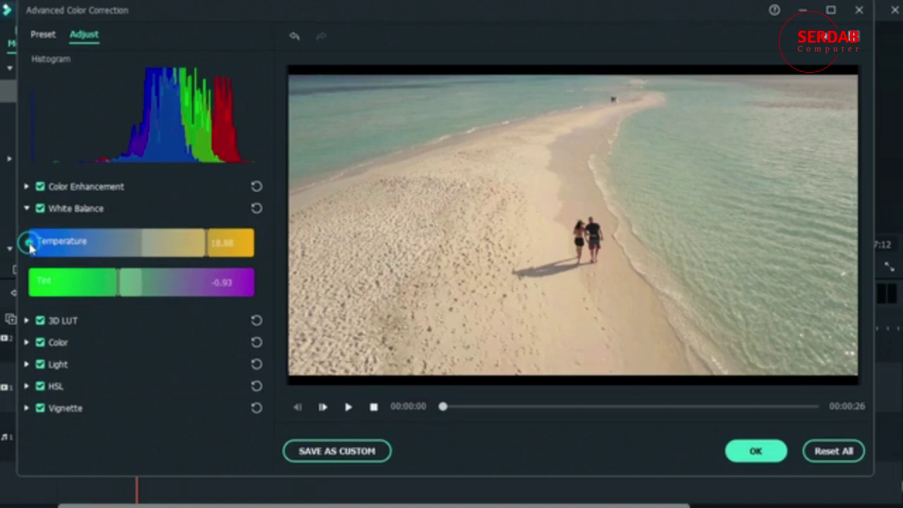
Step: Reset the White Balance Temperature to 0, raise it to 9.39, then collapse the group
{"action": "left_click", "coordinate": [26, 208]}
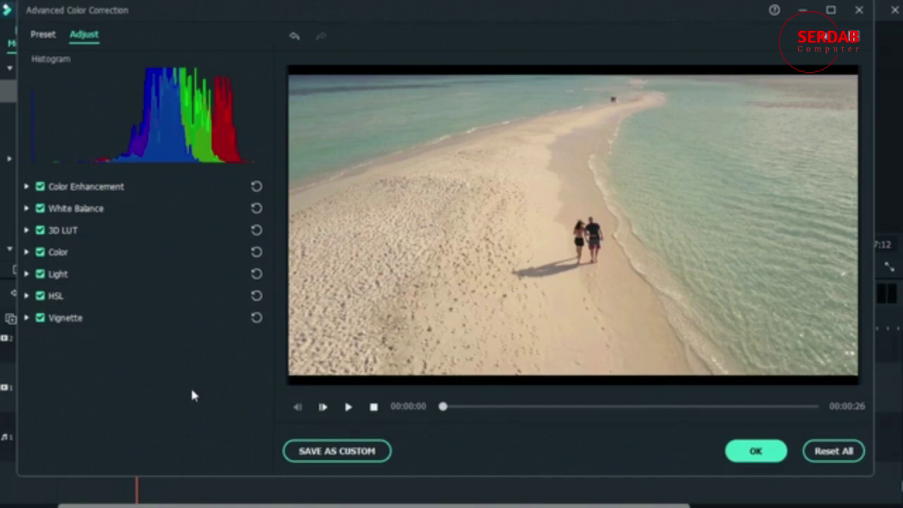
{"action": "left_click", "coordinate": [26, 208]}
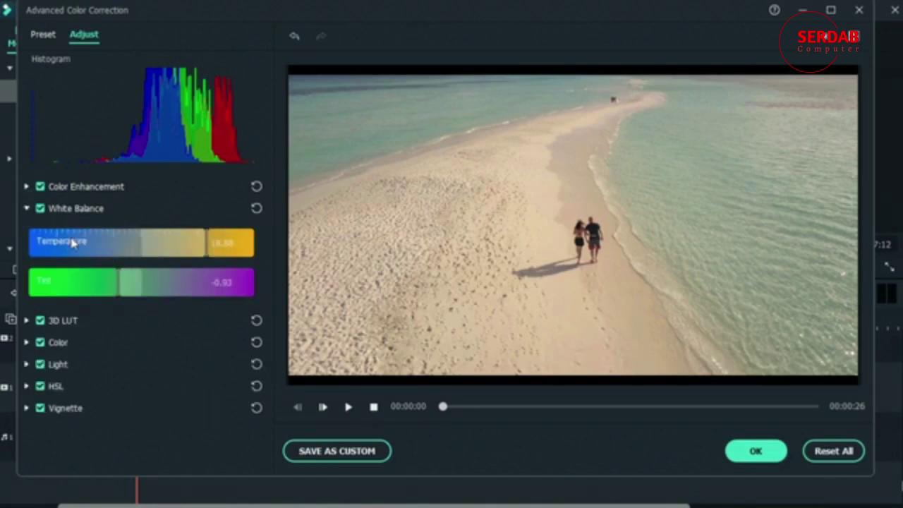
{"action": "double_click", "coordinate": [143, 248]}
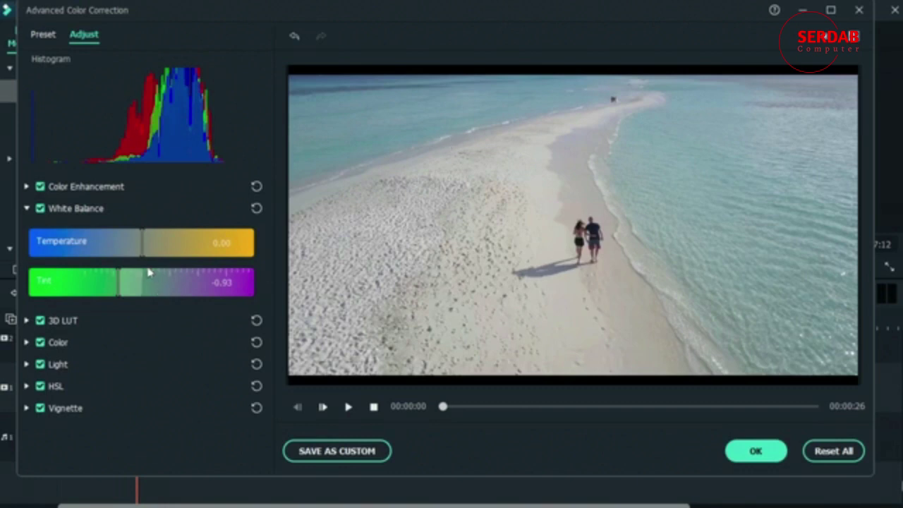
{"action": "left_click_drag", "start_coordinate": [144, 256], "coordinate": [193, 255]}
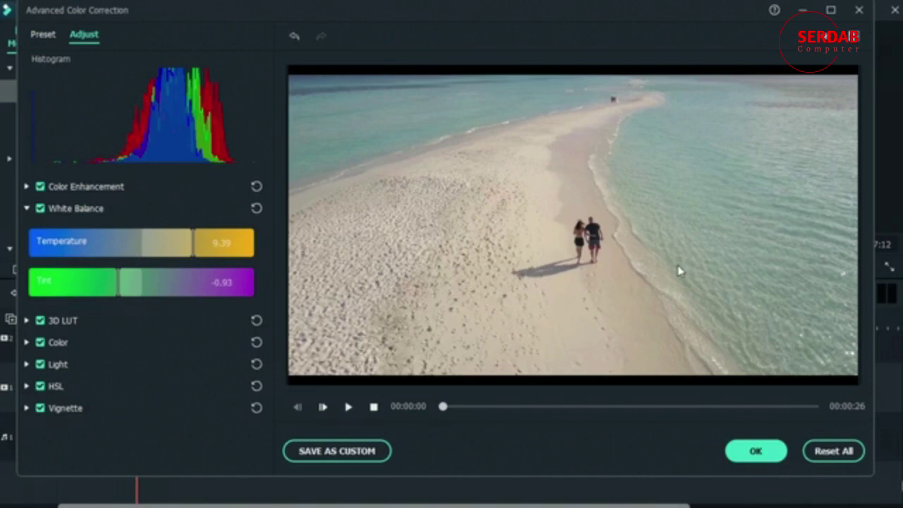
{"action": "left_click", "coordinate": [26, 208]}
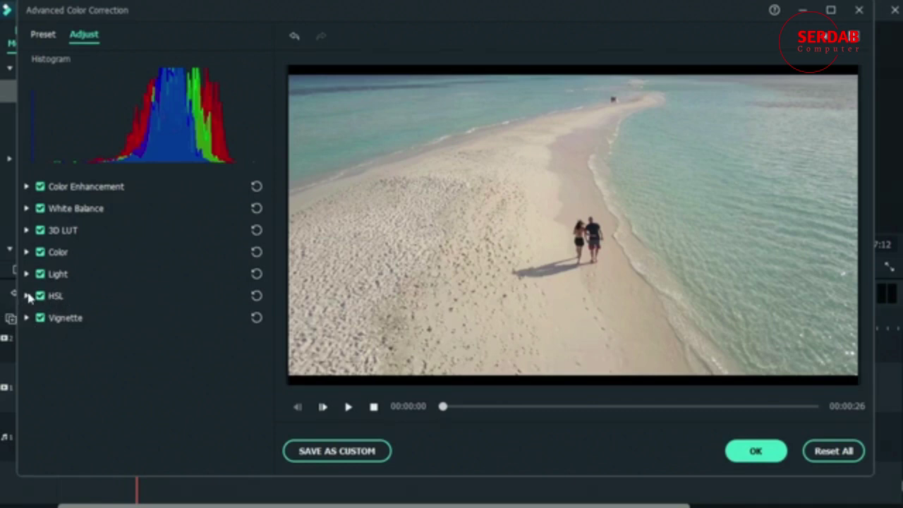
Step: Expand the HSL group, look through the magenta, cyan, green and yellow colors, and select orange
{"action": "left_click", "coordinate": [55, 296]}
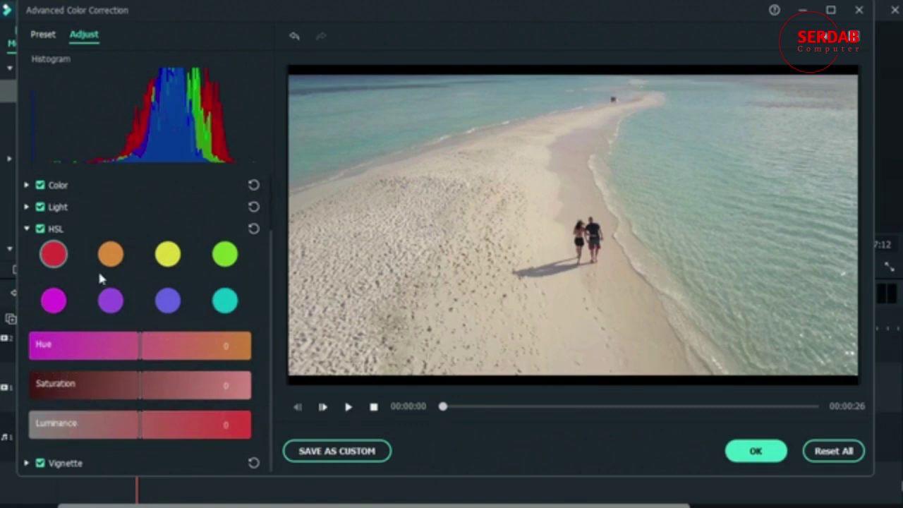
{"action": "left_click", "coordinate": [48, 309]}
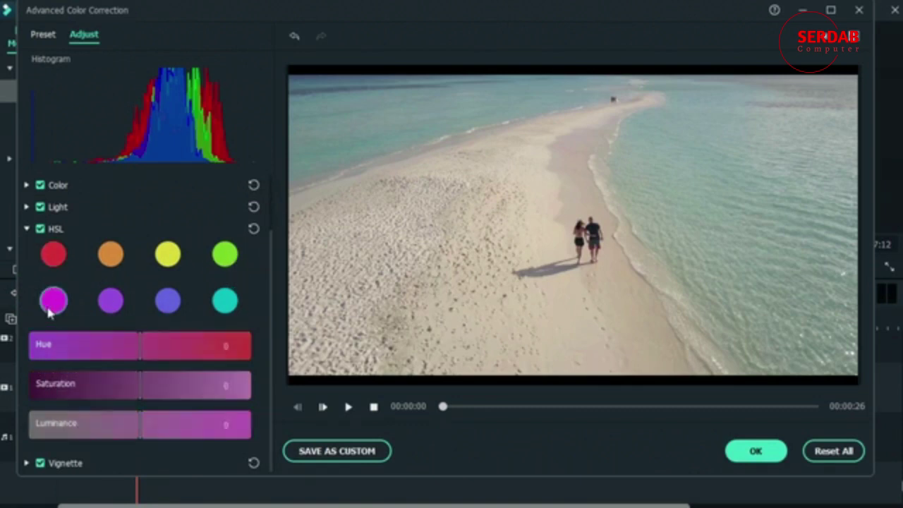
{"action": "left_click", "coordinate": [225, 301]}
{"action": "left_click", "coordinate": [225, 256]}
{"action": "left_click", "coordinate": [167, 254]}
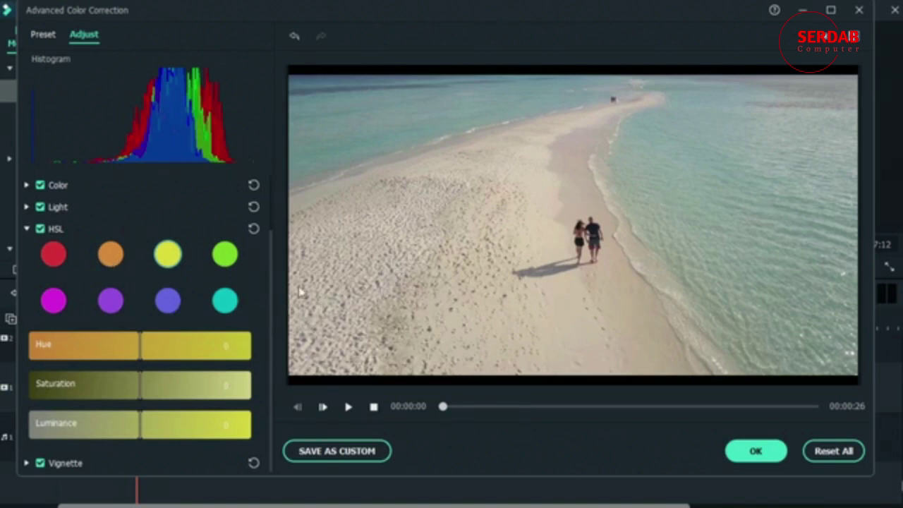
{"action": "left_click", "coordinate": [113, 255]}
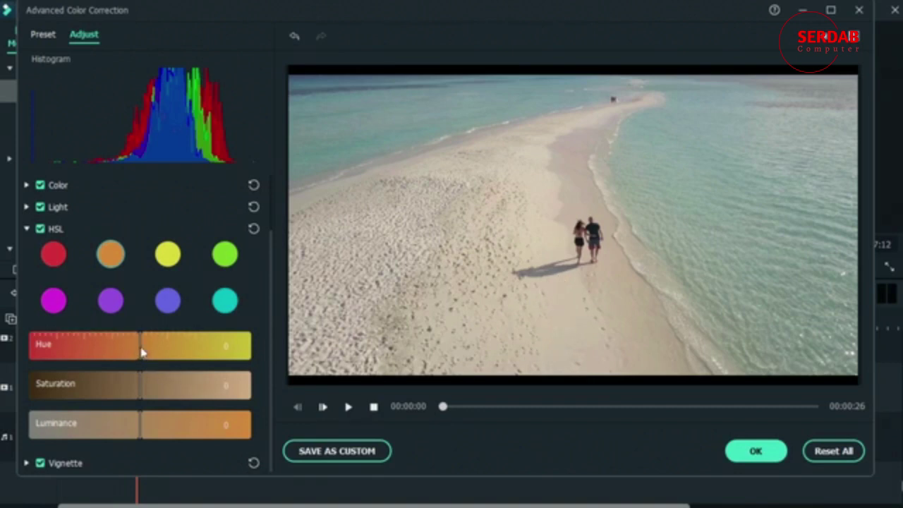
Step: Try shifting the orange Hue to about -59 and about 77, then return it to 0
{"action": "left_click_drag", "start_coordinate": [142, 352], "coordinate": [77, 353]}
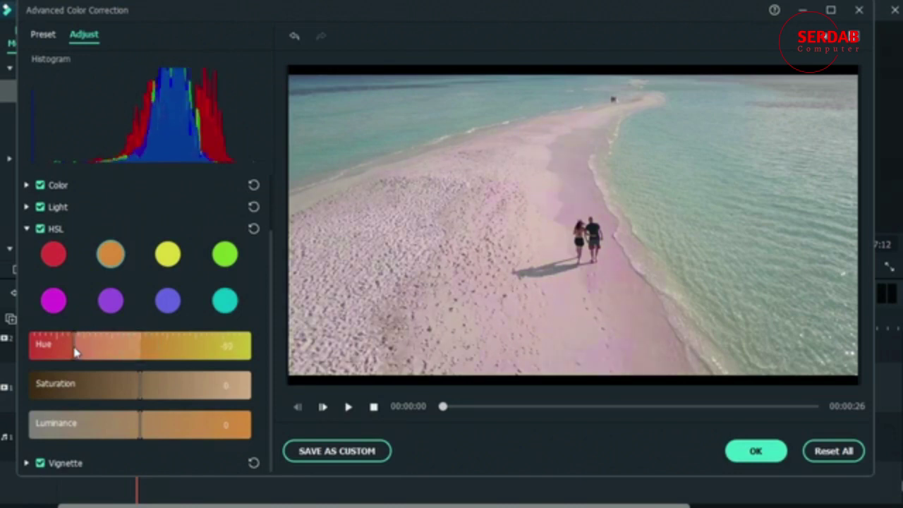
{"action": "left_click", "coordinate": [226, 356]}
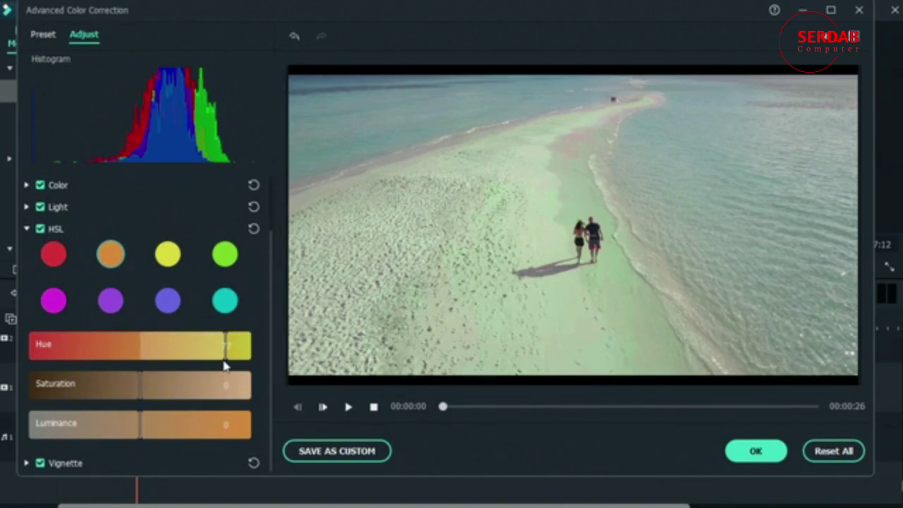
{"action": "double_click", "coordinate": [225, 347]}
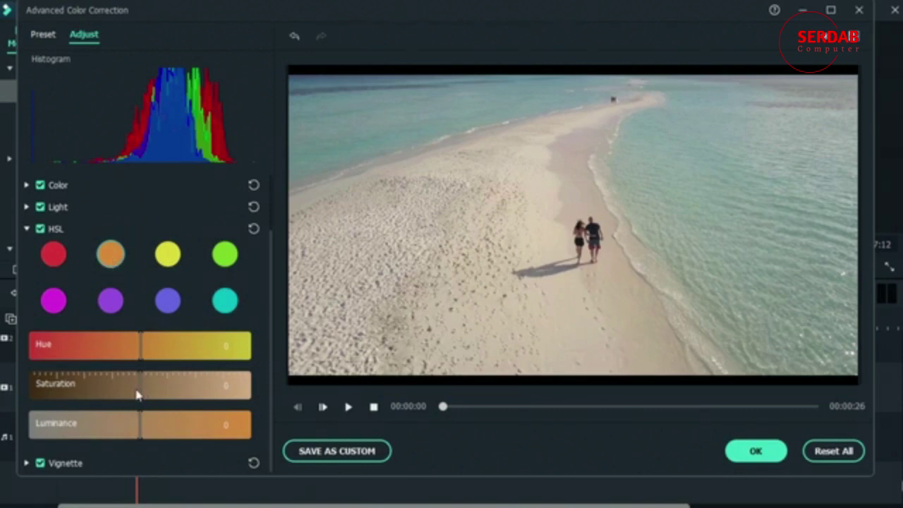
Step: Try the orange Saturation at -99 and 100, then set it to 50
{"action": "left_click_drag", "start_coordinate": [139, 395], "coordinate": [29, 387]}
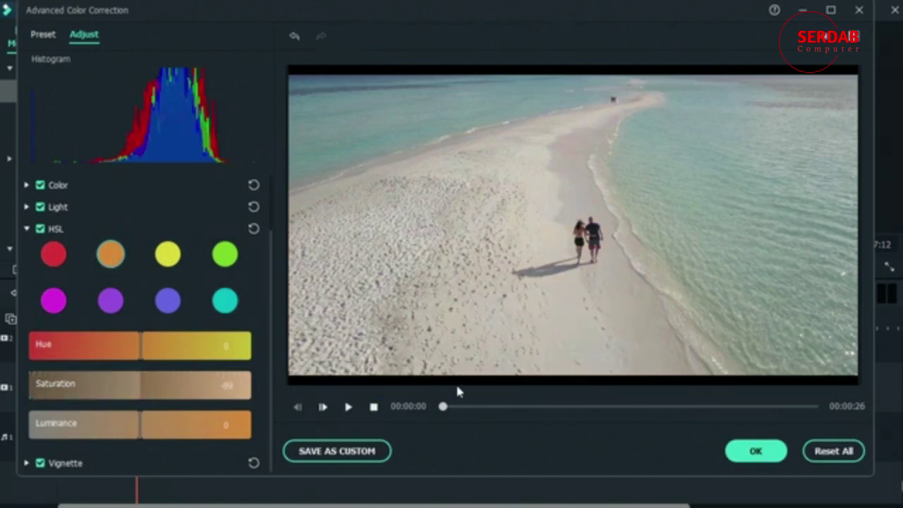
{"action": "left_click_drag", "start_coordinate": [180, 381], "coordinate": [209, 385]}
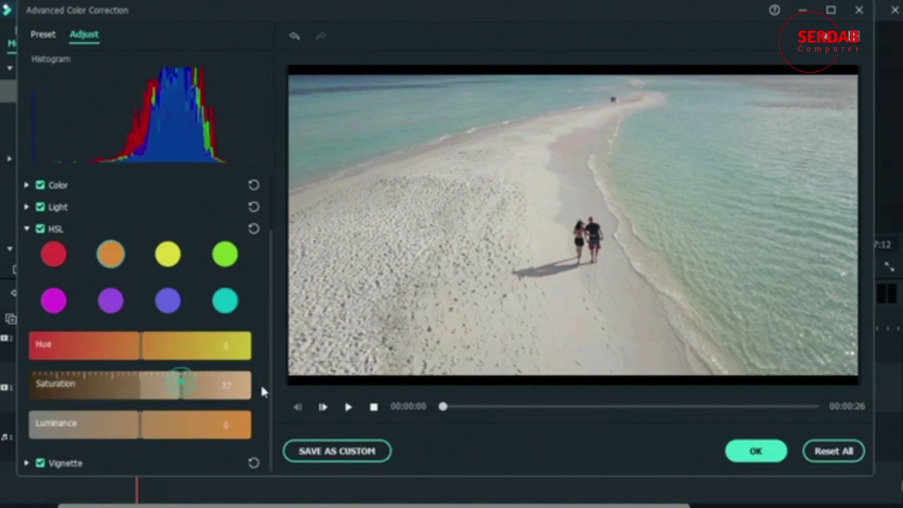
{"action": "left_click_drag", "start_coordinate": [267, 388], "coordinate": [273, 386]}
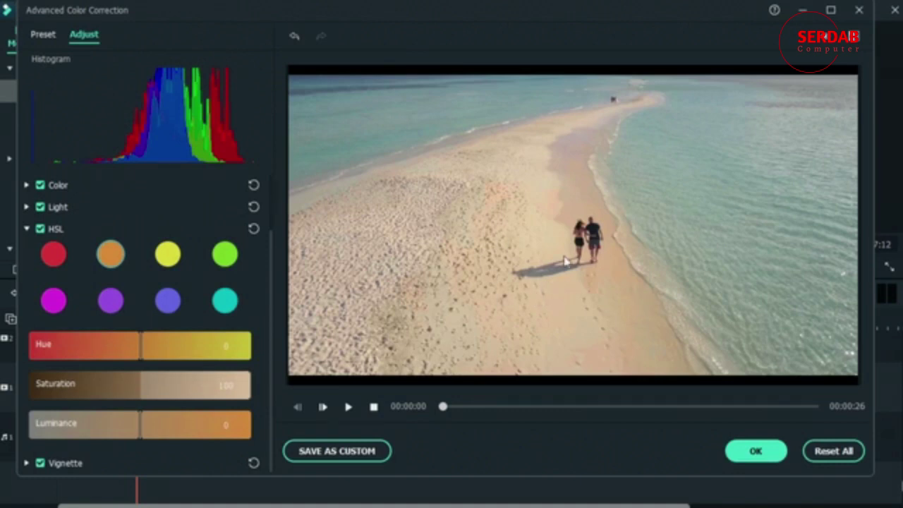
{"action": "left_click_drag", "start_coordinate": [238, 390], "coordinate": [199, 395]}
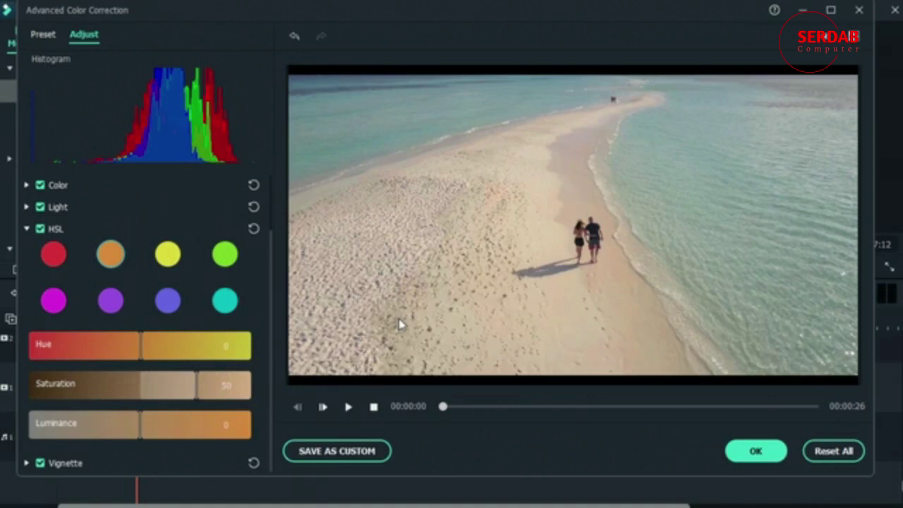
Step: Try the orange Luminance at -69 and 87, then set it to 22
{"action": "left_click_drag", "start_coordinate": [144, 430], "coordinate": [63, 446]}
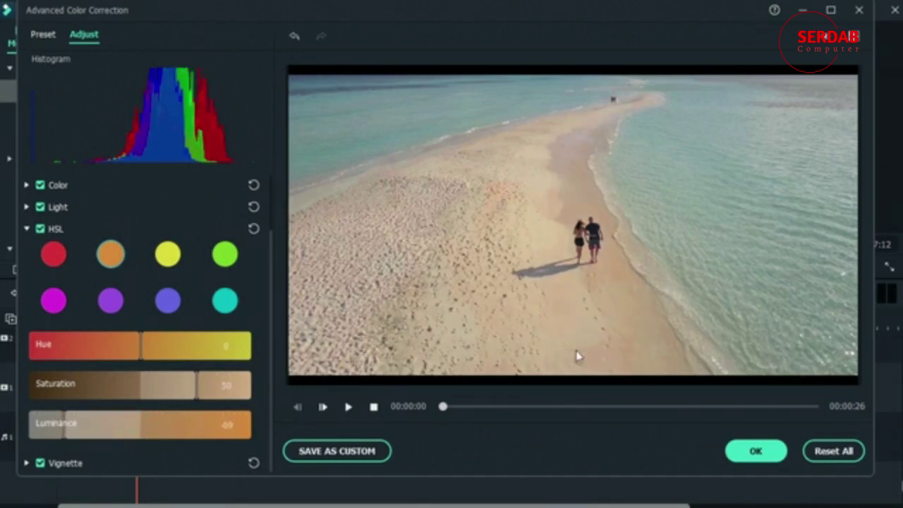
{"action": "left_click_drag", "start_coordinate": [202, 436], "coordinate": [238, 432]}
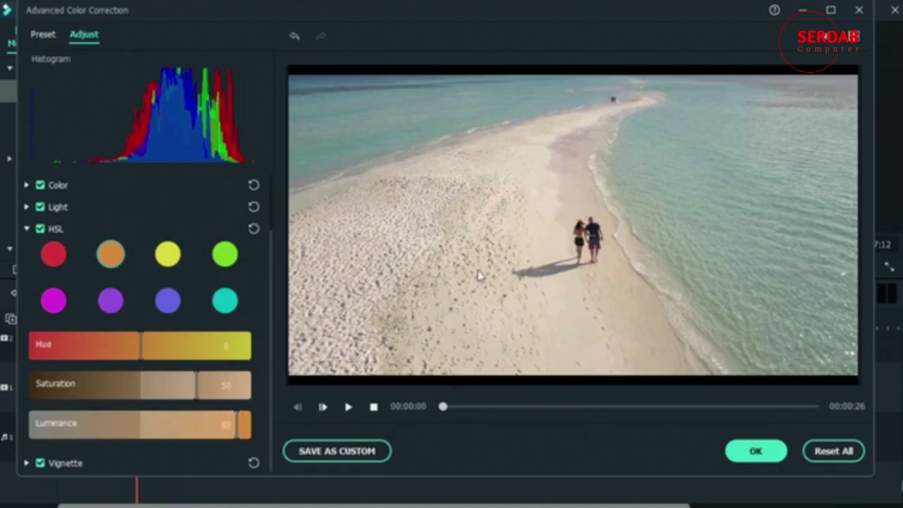
{"action": "left_click_drag", "start_coordinate": [238, 427], "coordinate": [176, 427]}
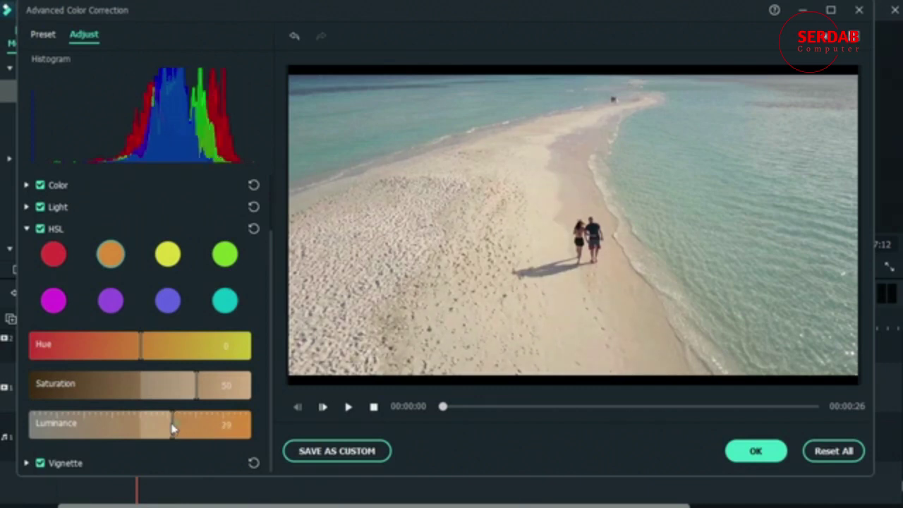
{"action": "left_click_drag", "start_coordinate": [170, 425], "coordinate": [167, 425]}
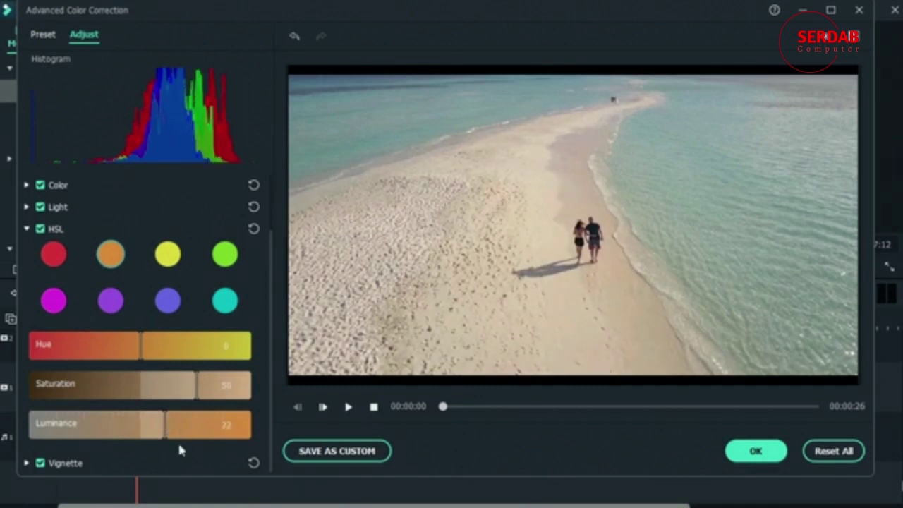
Step: Select cyan in the HSL group, try its Hue at -100, then set it to -10
{"action": "left_click", "coordinate": [231, 303]}
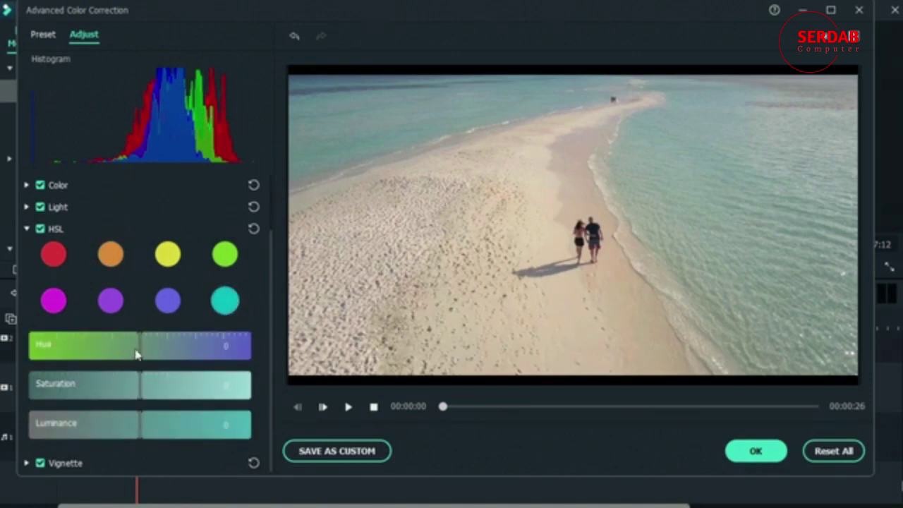
{"action": "left_click_drag", "start_coordinate": [134, 353], "coordinate": [9, 345]}
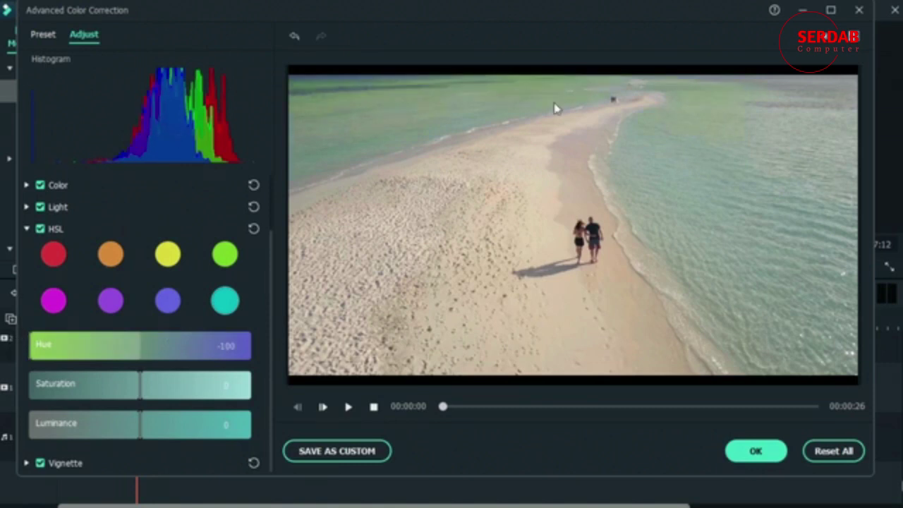
{"action": "mouse_move", "coordinate": [120, 349]}
{"action": "left_mouse_down"}
{"action": "mouse_move", "coordinate": [246, 347]}
{"action": "mouse_move", "coordinate": [130, 354]}
{"action": "left_mouse_up"}
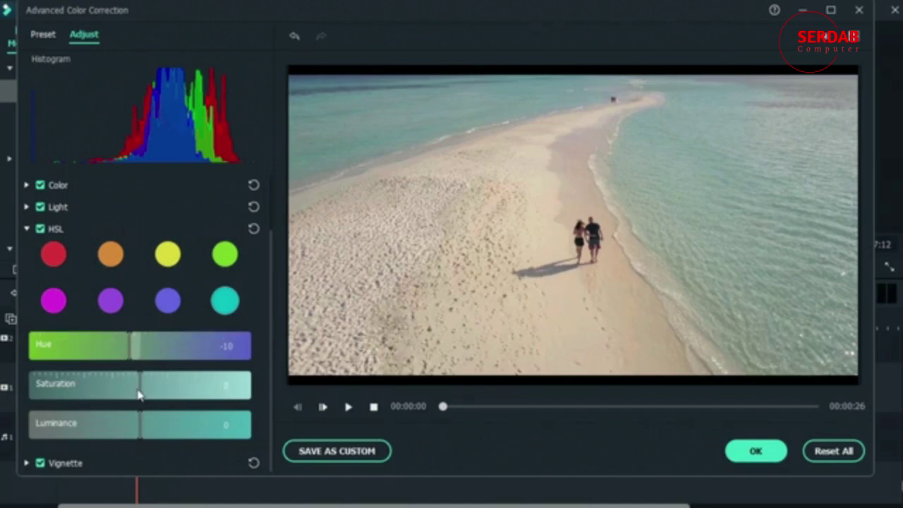
Step: Set the cyan Saturation to 24 and its Luminance to 12
{"action": "left_click_drag", "start_coordinate": [139, 396], "coordinate": [160, 397]}
{"action": "left_click_drag", "start_coordinate": [164, 397], "coordinate": [169, 398]}
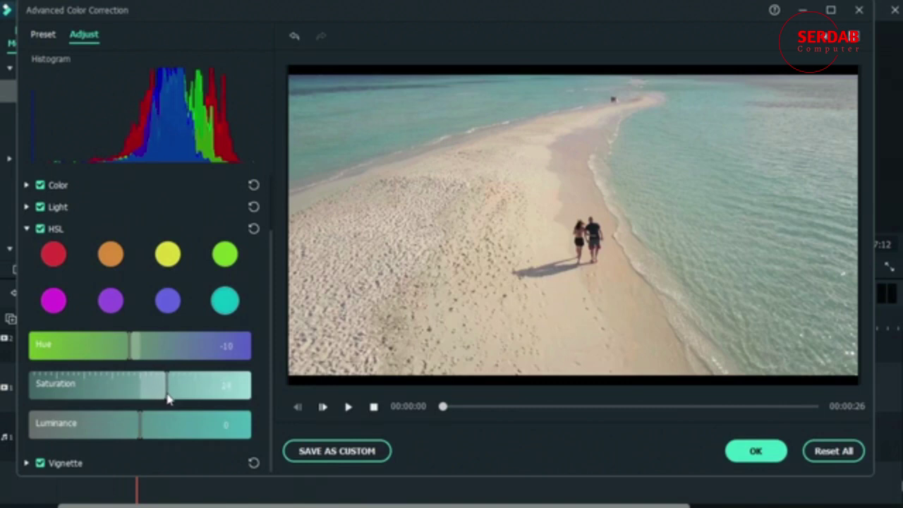
{"action": "left_click", "coordinate": [154, 434]}
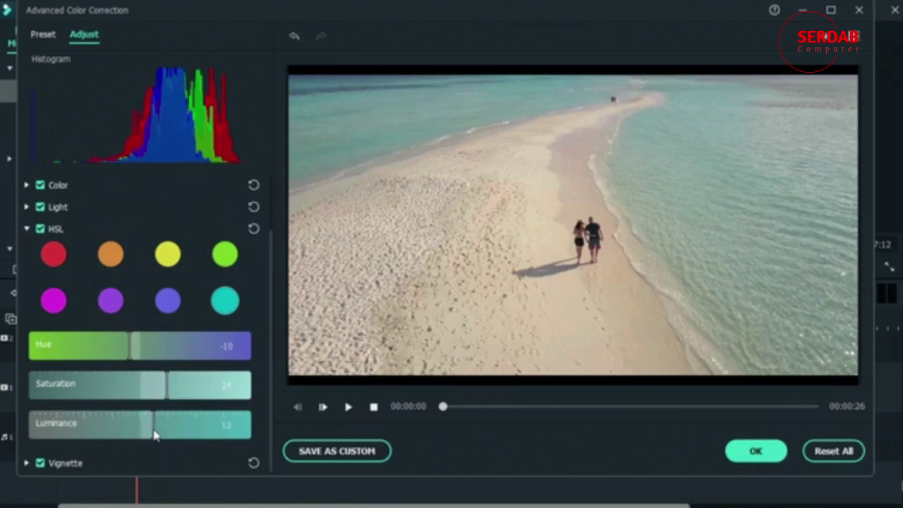
Step: Select blue in the HSL group and set its Hue to -50, Saturation to 35 and Luminance to 30
{"action": "left_click", "coordinate": [165, 310]}
{"action": "mouse_move", "coordinate": [137, 355]}
{"action": "left_mouse_down"}
{"action": "mouse_move", "coordinate": [125, 353]}
{"action": "mouse_move", "coordinate": [151, 355]}
{"action": "left_mouse_up"}
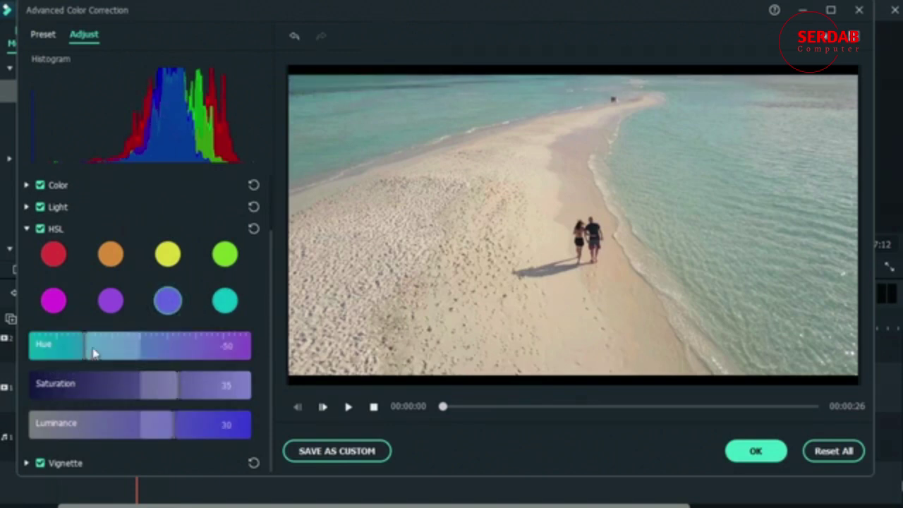
Step: Reselect cyan in the HSL group and readjust it to Hue -9, Saturation -1 and Luminance -2
{"action": "left_click", "coordinate": [232, 309]}
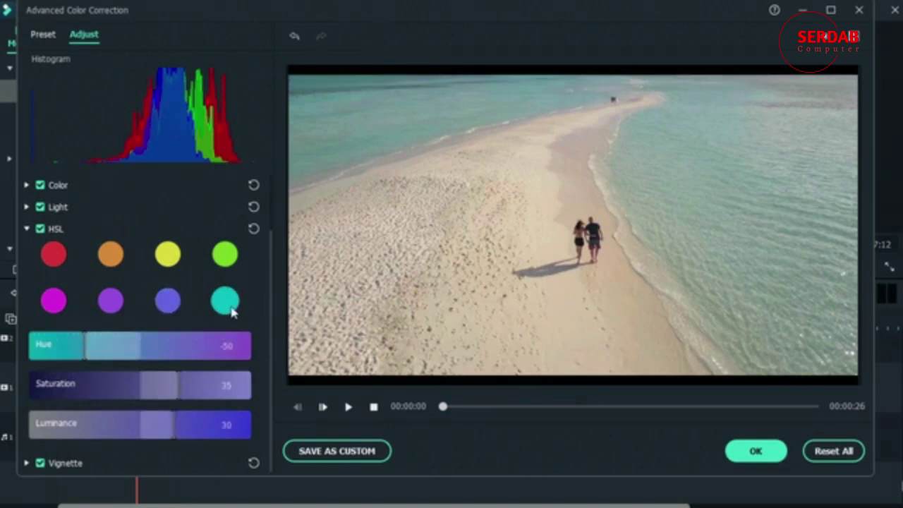
{"action": "left_click_drag", "start_coordinate": [164, 397], "coordinate": [147, 399]}
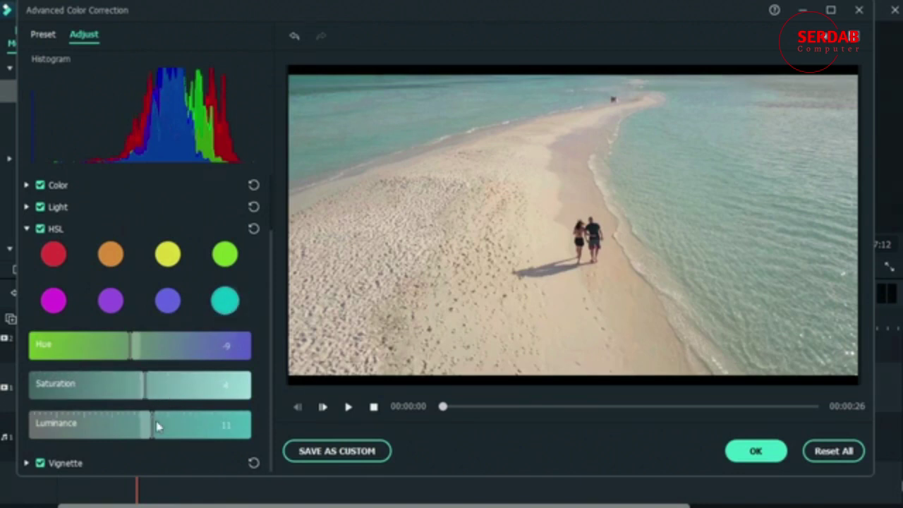
{"action": "left_click_drag", "start_coordinate": [145, 400], "coordinate": [140, 400]}
{"action": "left_click_drag", "start_coordinate": [152, 431], "coordinate": [140, 434]}
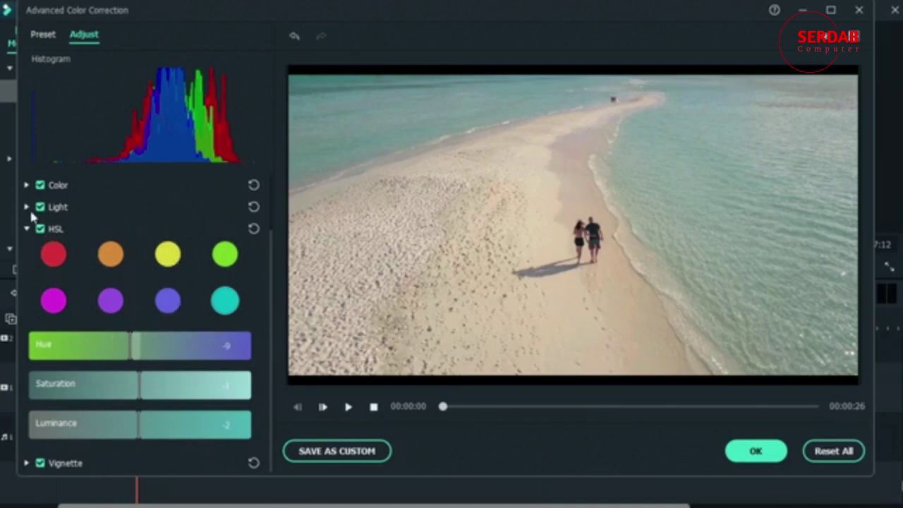
Step: Compare the clip with the HSL adjustments switched off and back on, then collapse the group
{"action": "left_click", "coordinate": [41, 232]}
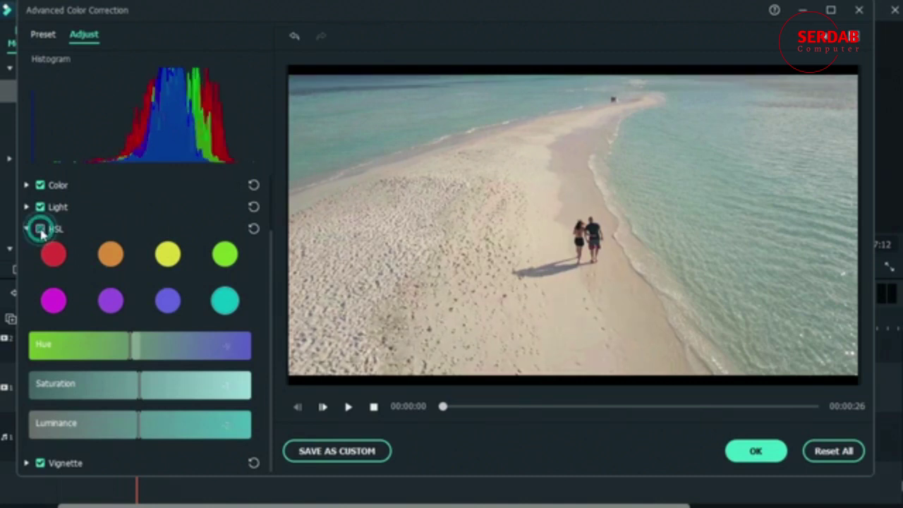
{"action": "left_click", "coordinate": [41, 228]}
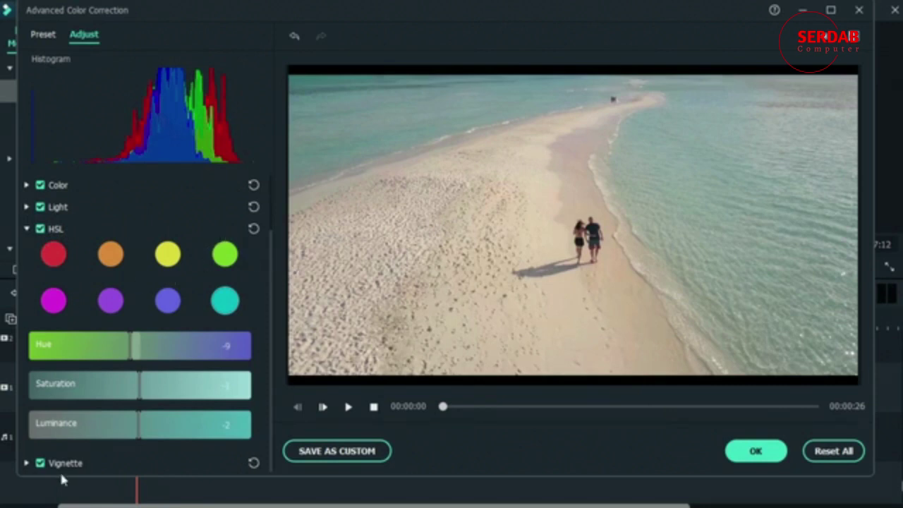
{"action": "left_click", "coordinate": [26, 229]}
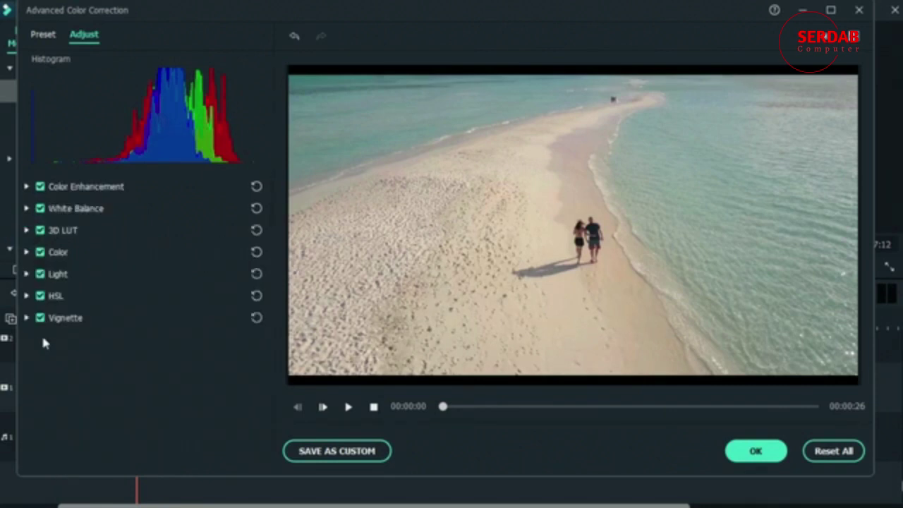
Step: Expand the Vignette group, try an Amount of -10, then reset the group to its defaults
{"action": "left_click", "coordinate": [26, 318]}
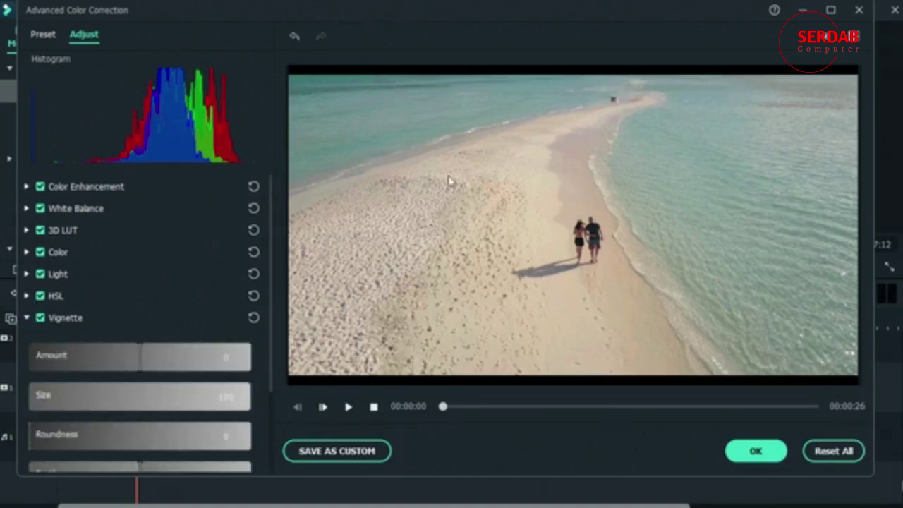
{"action": "scroll", "coordinate": [177, 311], "scroll_direction": "down", "scroll_amount": 2}
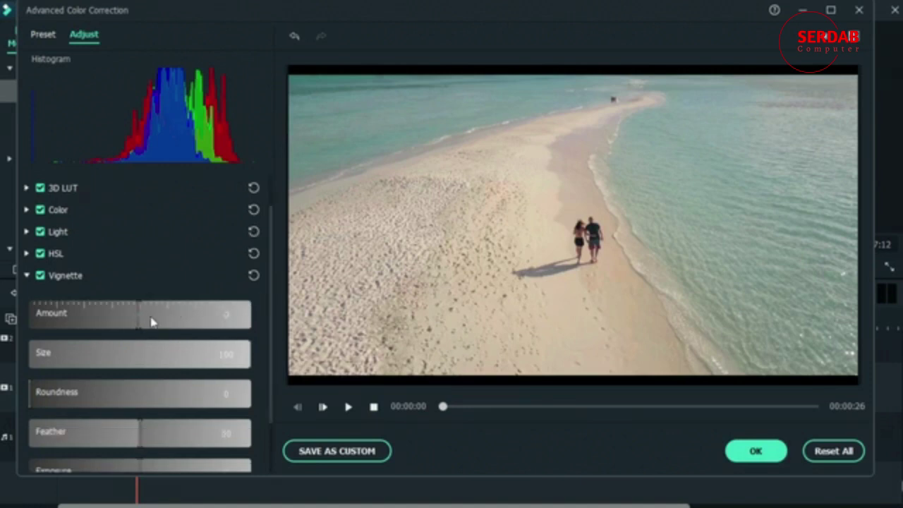
{"action": "mouse_move", "coordinate": [144, 318]}
{"action": "left_mouse_down"}
{"action": "mouse_move", "coordinate": [205, 326]}
{"action": "mouse_move", "coordinate": [77, 319]}
{"action": "mouse_move", "coordinate": [135, 326]}
{"action": "left_mouse_up"}
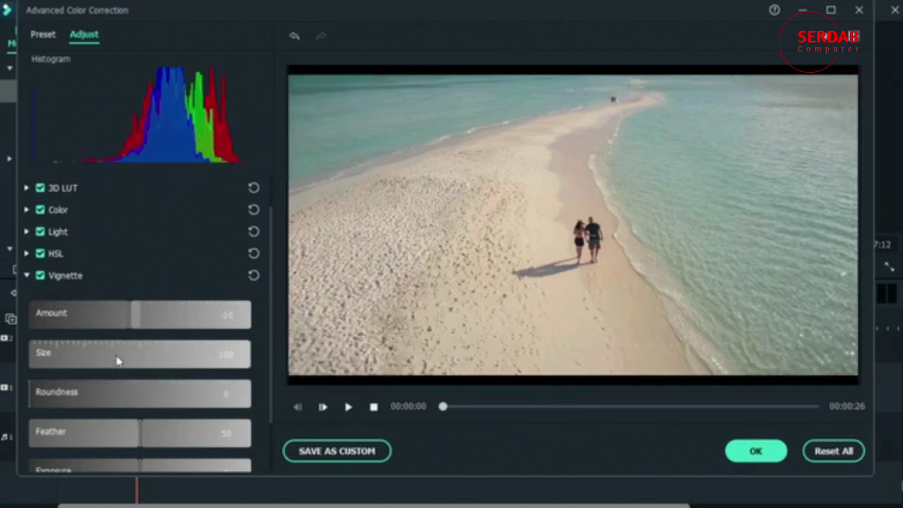
{"action": "left_click", "coordinate": [253, 276]}
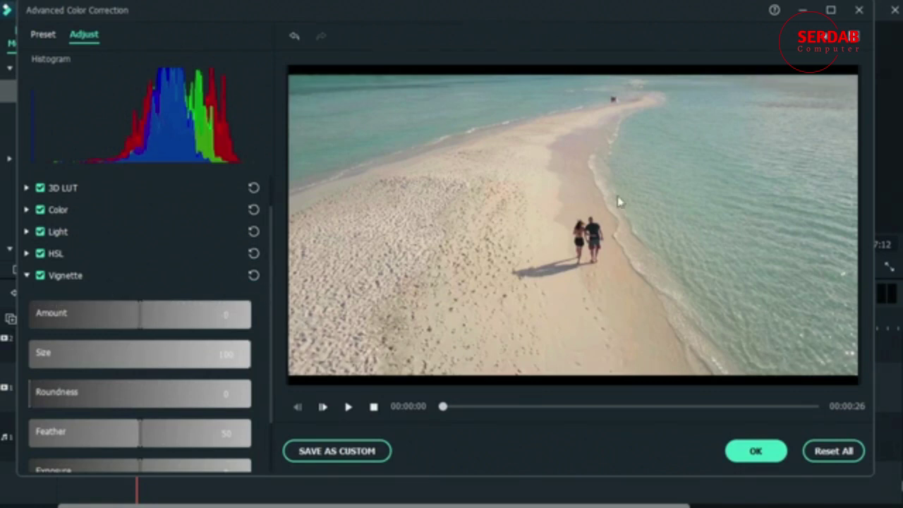
Step: Apply the advanced color correction to the beach clip and return to the timeline
{"action": "left_click", "coordinate": [768, 455]}
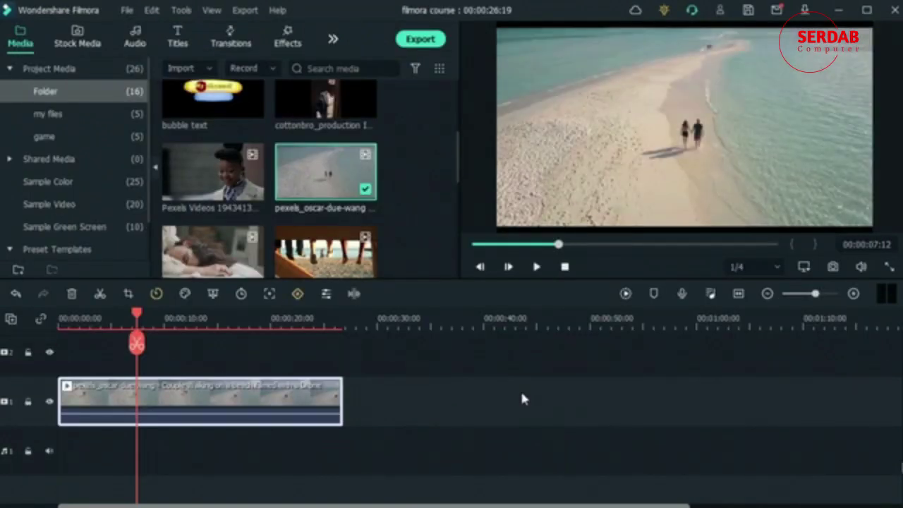